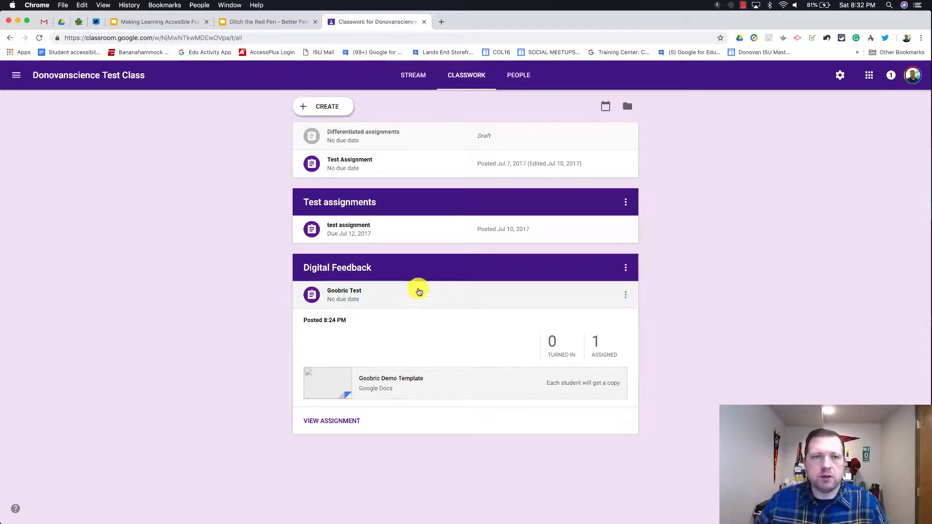
Step: Create a new Google Sheets file in the TIES 2018 folder, inheriting its sharing permissions
{"action": "left_click", "coordinate": [62, 22]}
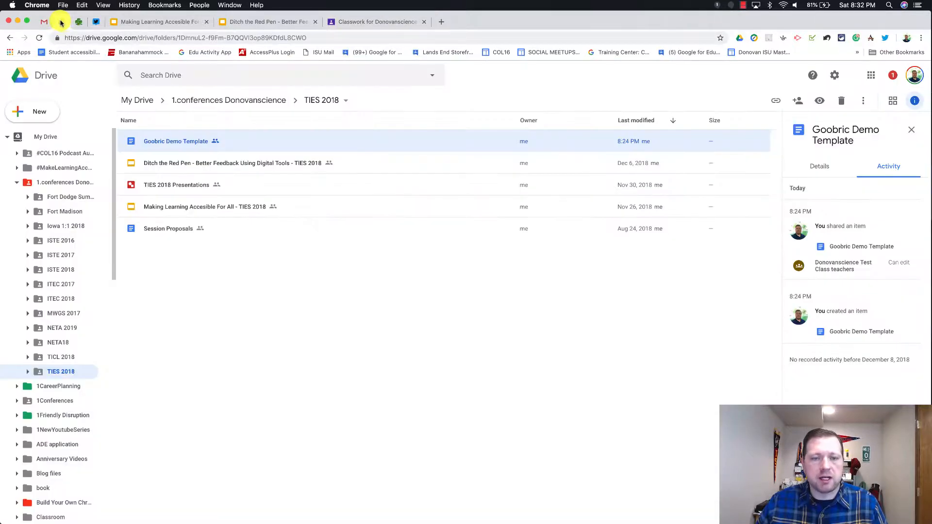
{"action": "left_click", "coordinate": [37, 107]}
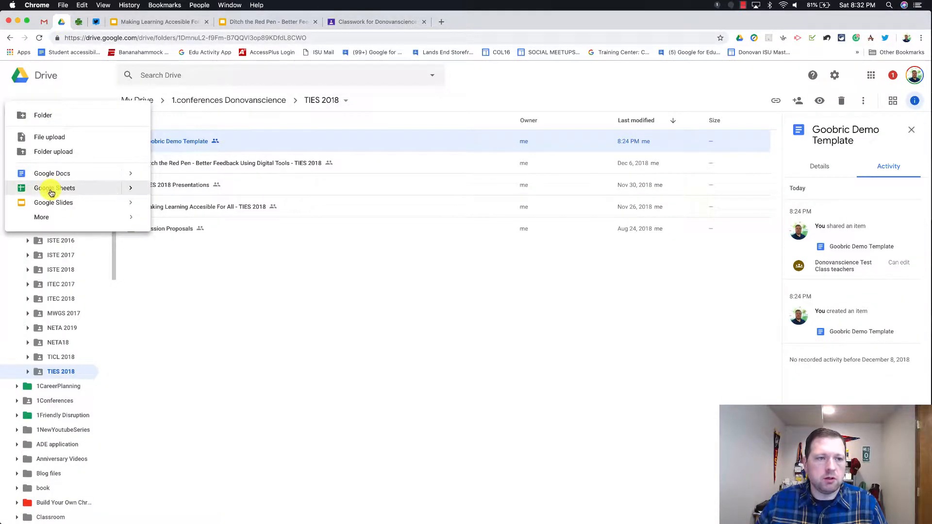
{"action": "left_click", "coordinate": [50, 191]}
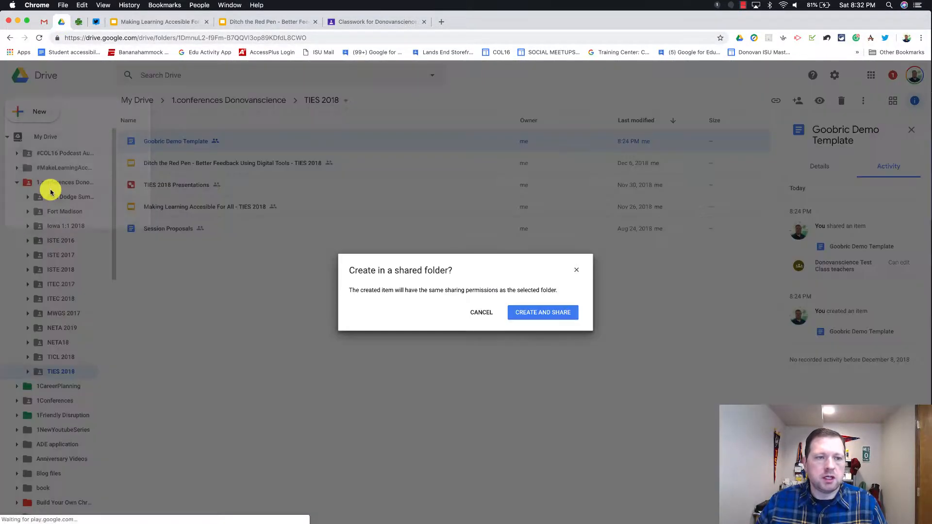
{"action": "left_click", "coordinate": [549, 314]}
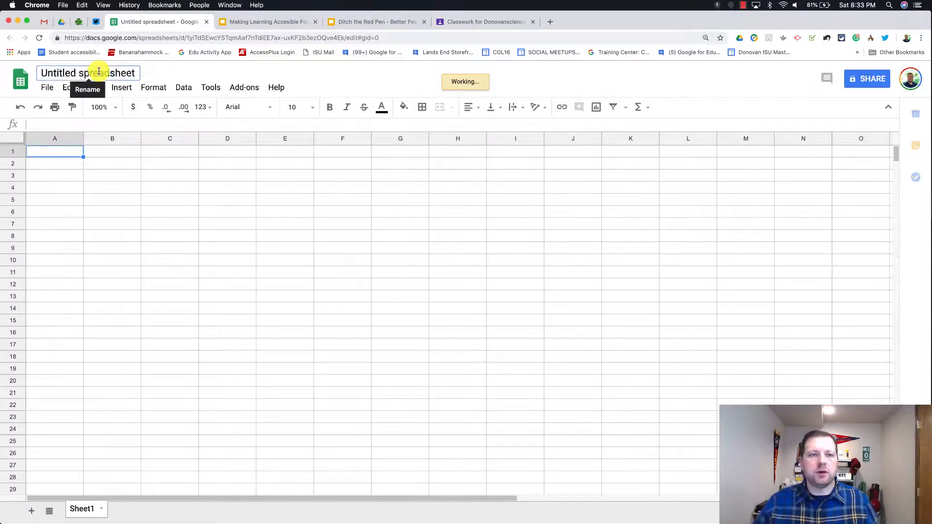
Step: Title the new spreadsheet 'Goobric Test'
{"action": "left_click", "coordinate": [99, 71]}
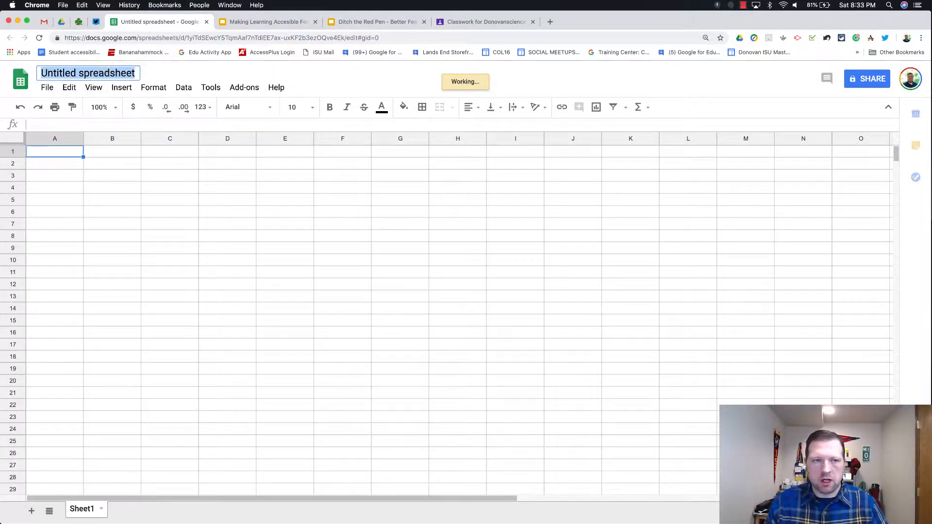
{"action": "type", "text": "Goobric Test"}
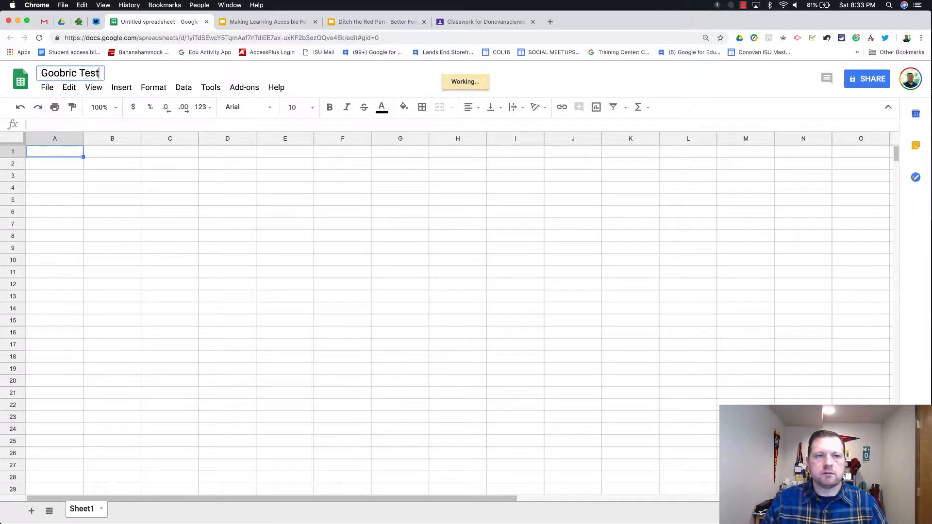
{"action": "left_click", "coordinate": [150, 68]}
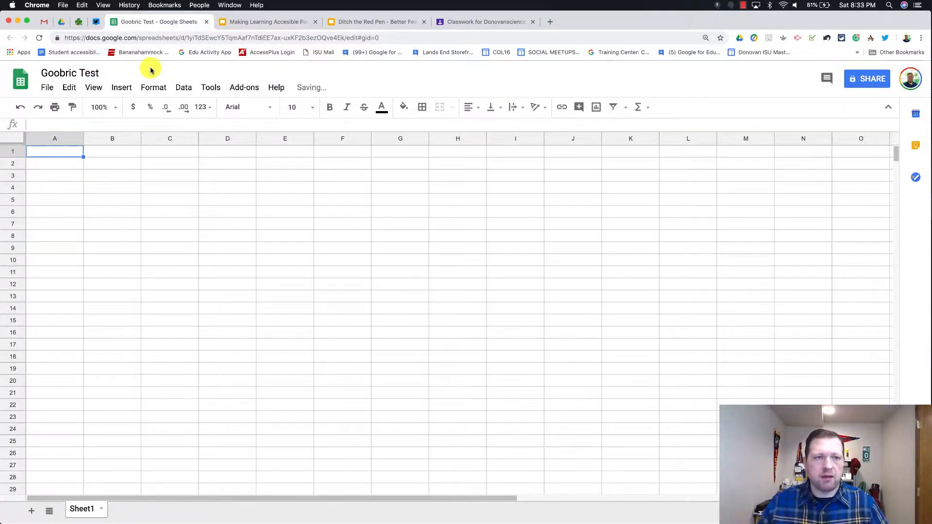
Step: Launch the Doctopus add-on and permanently hide its third-party app warning
{"action": "left_click", "coordinate": [245, 88]}
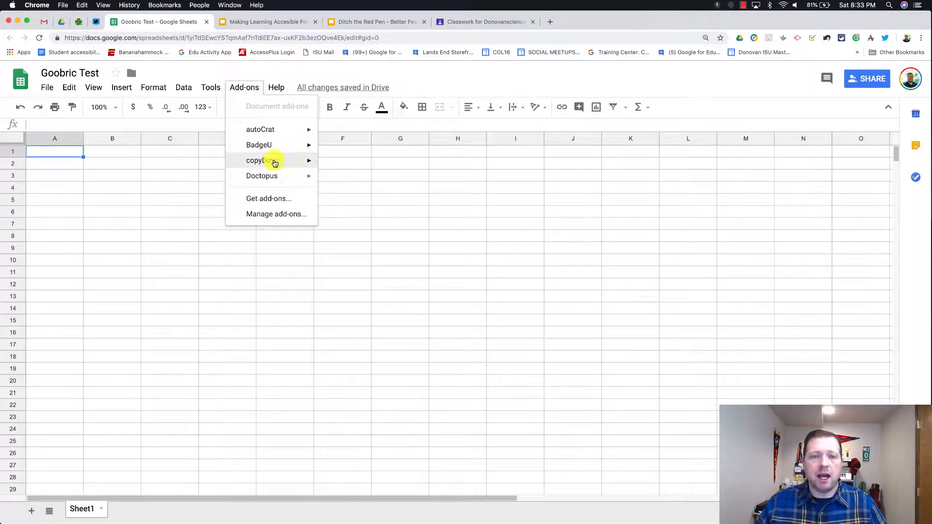
{"action": "mouse_move", "coordinate": [278, 180]}
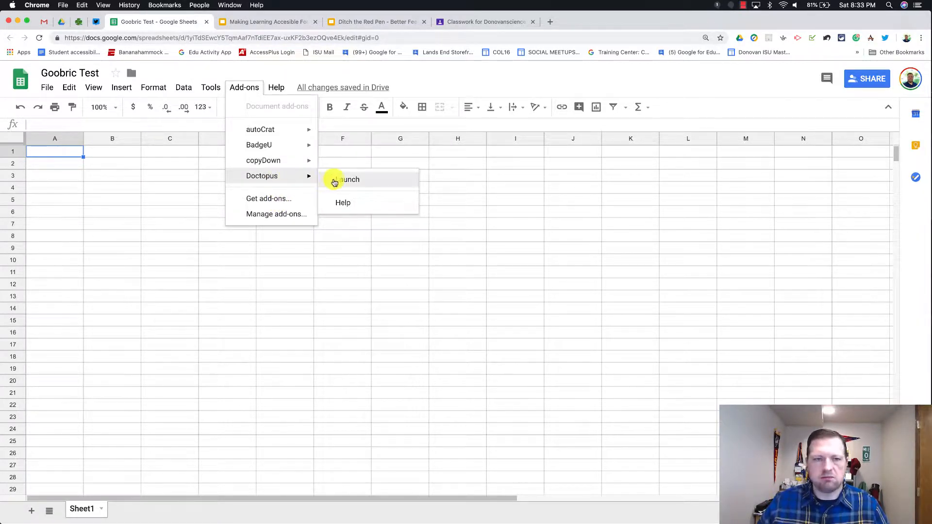
{"action": "left_click", "coordinate": [334, 180]}
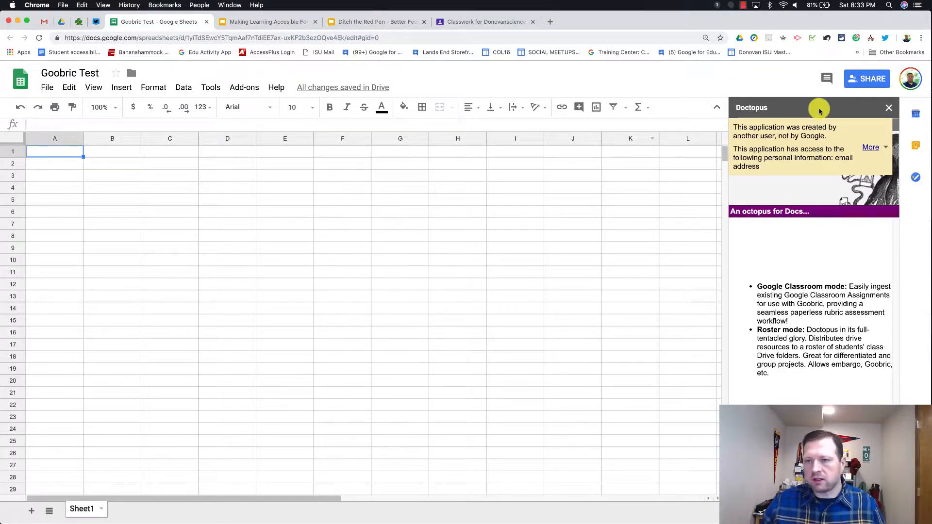
{"action": "left_click", "coordinate": [876, 147]}
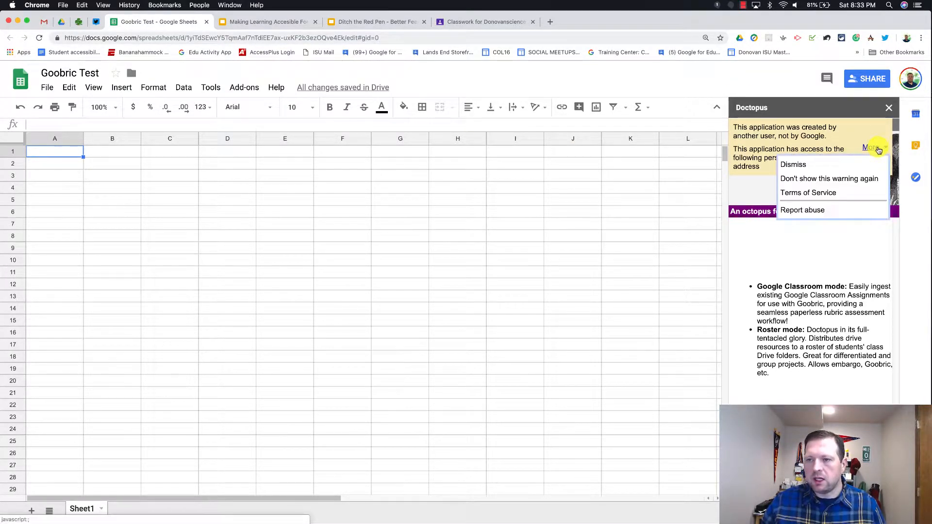
{"action": "left_click", "coordinate": [850, 179]}
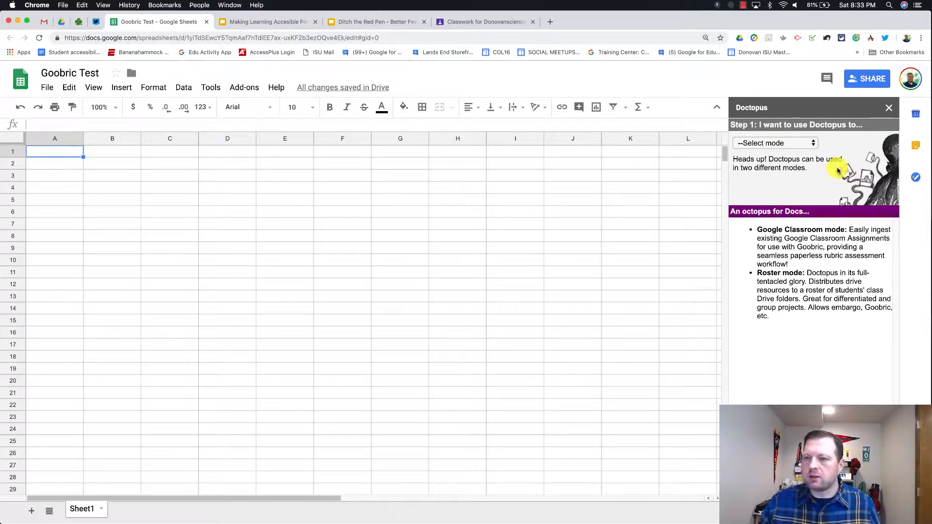
Step: Use Doctopus to ingest the test class's Goobric Test Classroom assignment into the sheet
{"action": "left_click", "coordinate": [807, 144]}
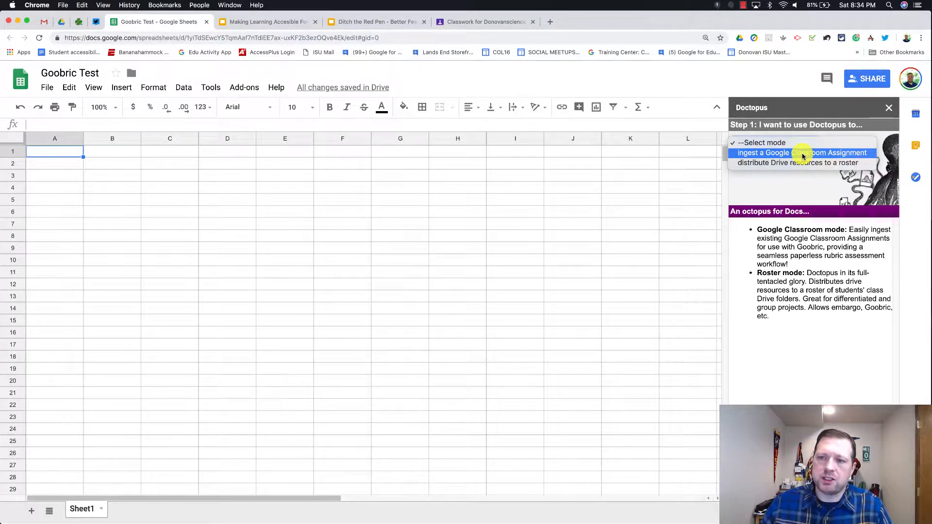
{"action": "left_click", "coordinate": [803, 155]}
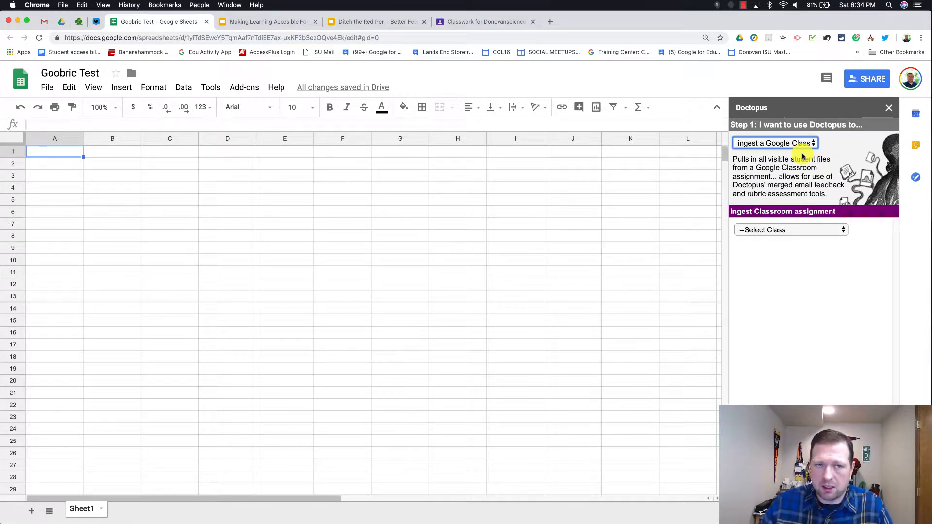
{"action": "left_click", "coordinate": [801, 230]}
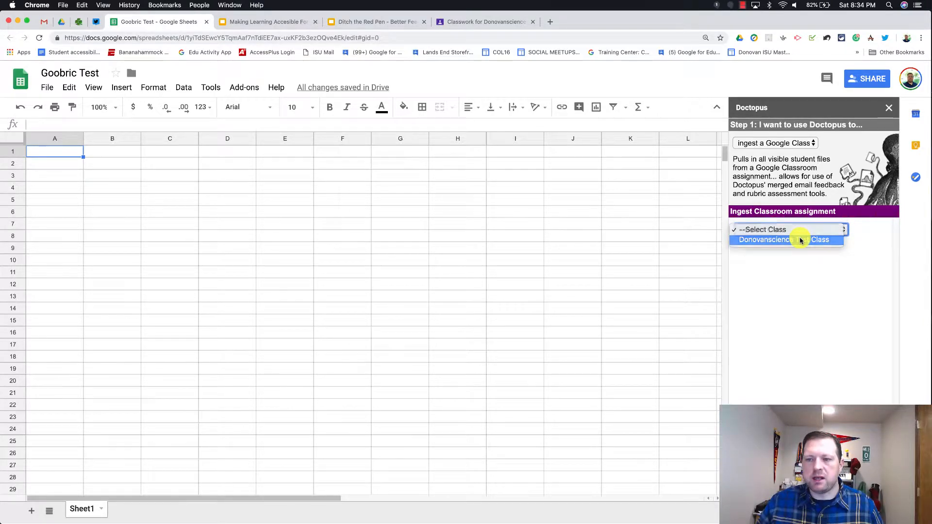
{"action": "left_click", "coordinate": [800, 240]}
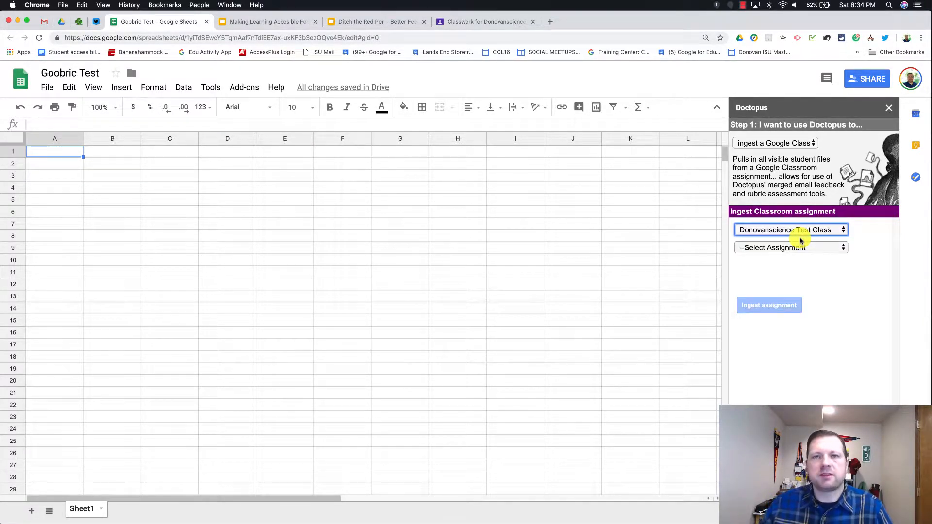
{"action": "left_click", "coordinate": [790, 247]}
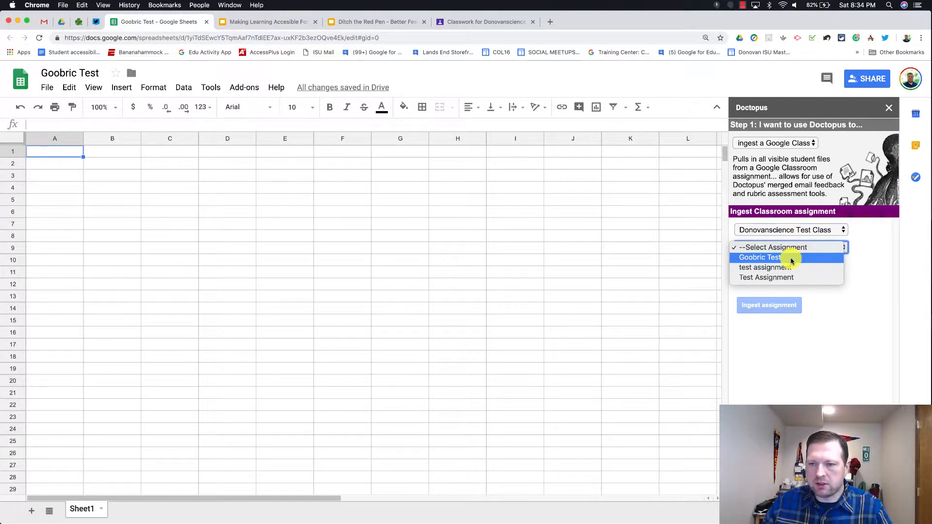
{"action": "left_click", "coordinate": [791, 258]}
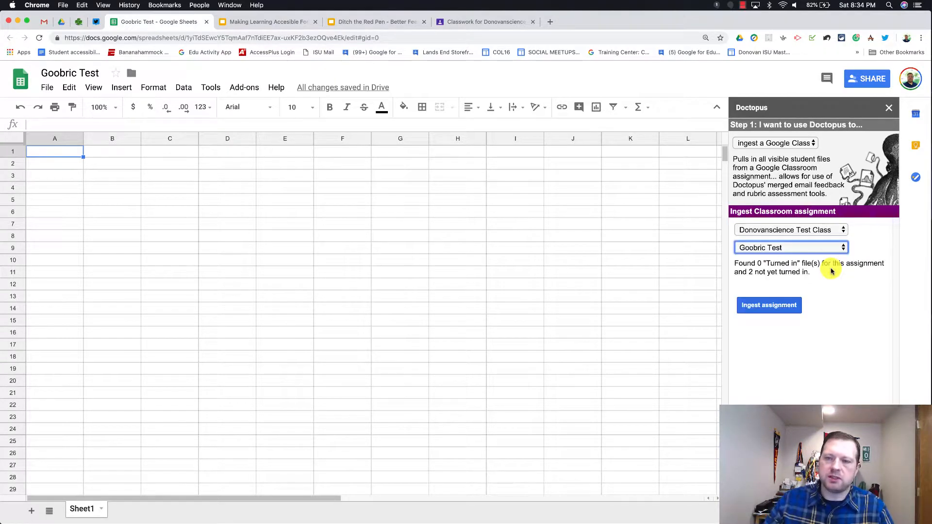
{"action": "left_click", "coordinate": [784, 305]}
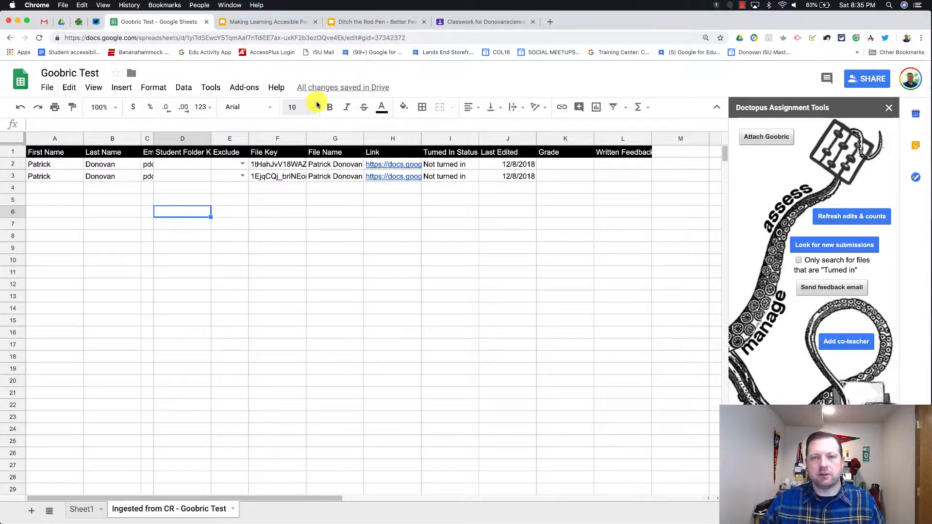
{"action": "left_click", "coordinate": [469, 22]}
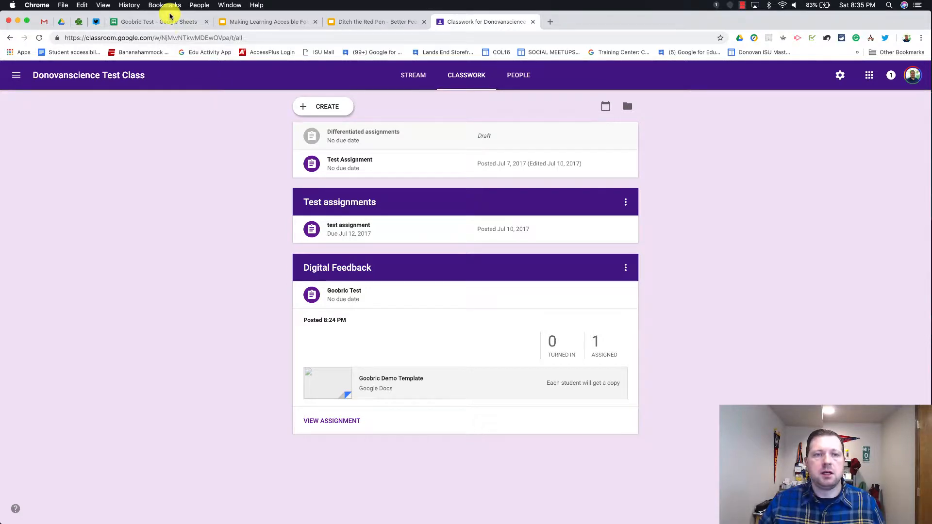
{"action": "left_click", "coordinate": [165, 22]}
{"action": "left_click", "coordinate": [472, 236]}
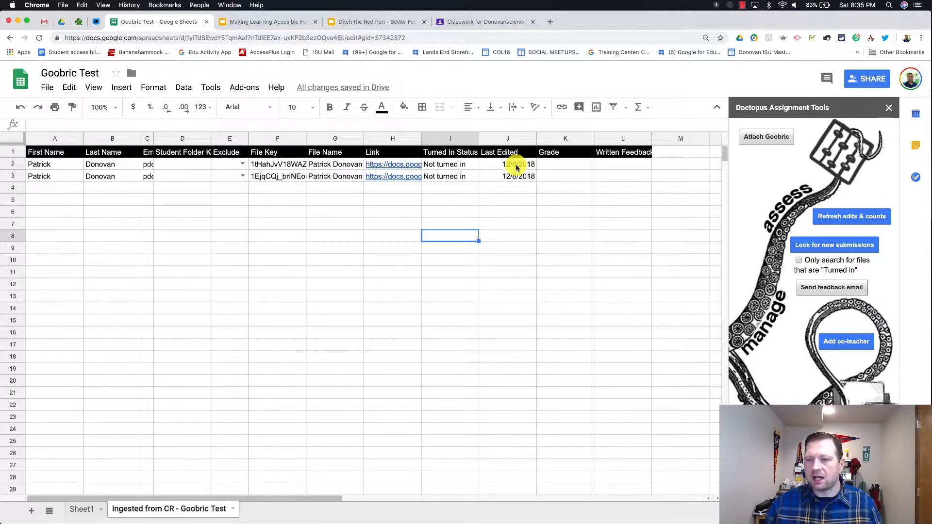
Step: Choose Copy of Example numeric rubric in Attach Goobric, then open a new browser tab
{"action": "left_click", "coordinate": [766, 138]}
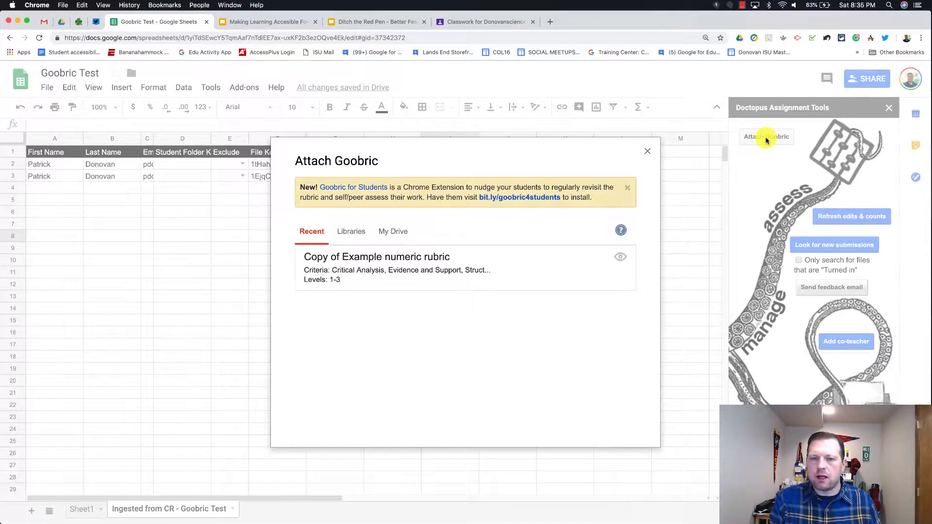
{"action": "left_click", "coordinate": [436, 266]}
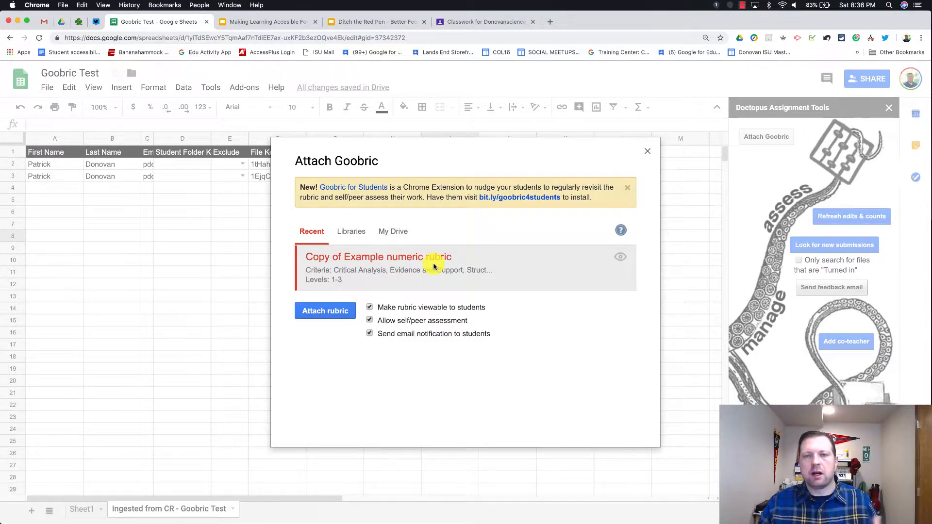
{"action": "left_click", "coordinate": [550, 23]}
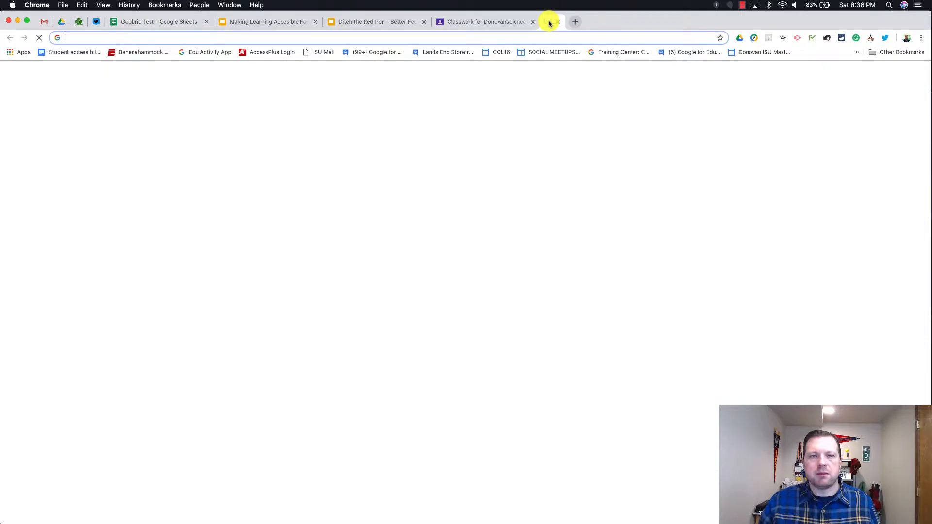
Step: Search the Chrome Web Store for 'goobric' and enable the Goobric Web App Launcher extension
{"action": "left_click", "coordinate": [7, 52]}
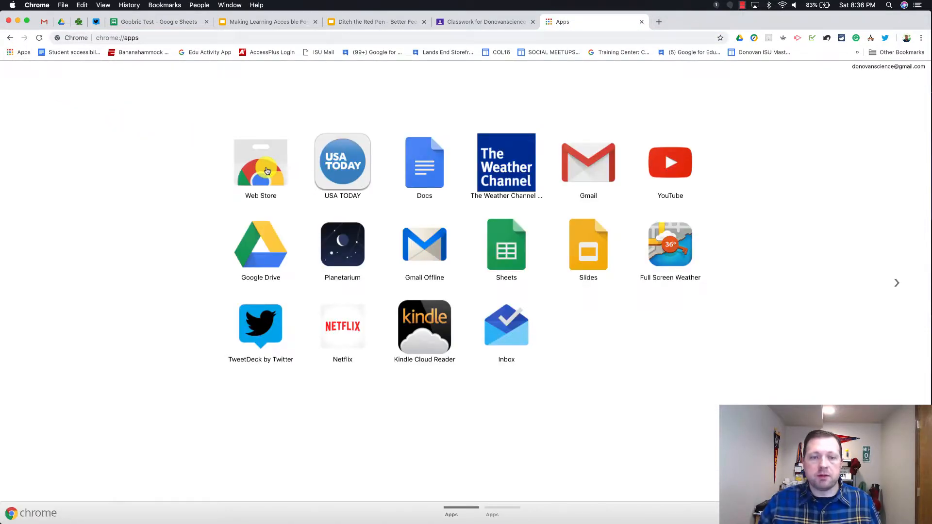
{"action": "left_click", "coordinate": [267, 171]}
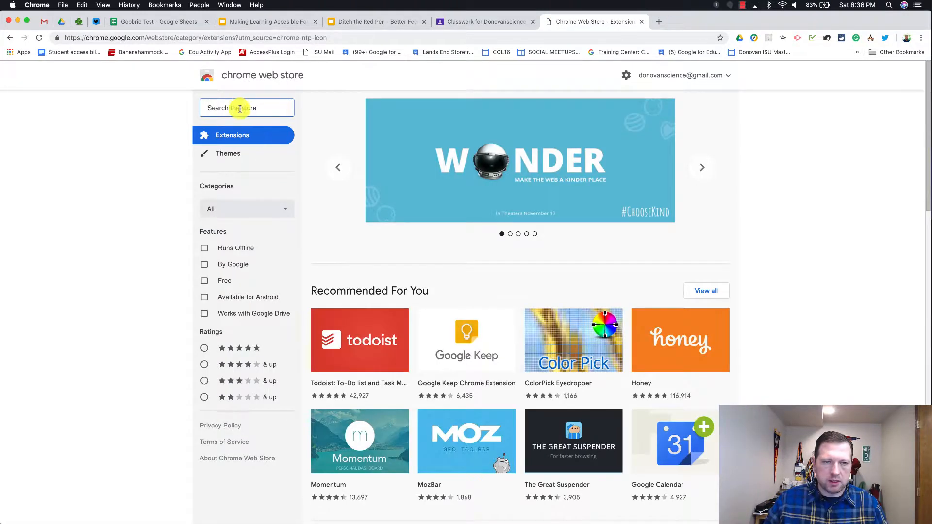
{"action": "type", "text": "goobric"}
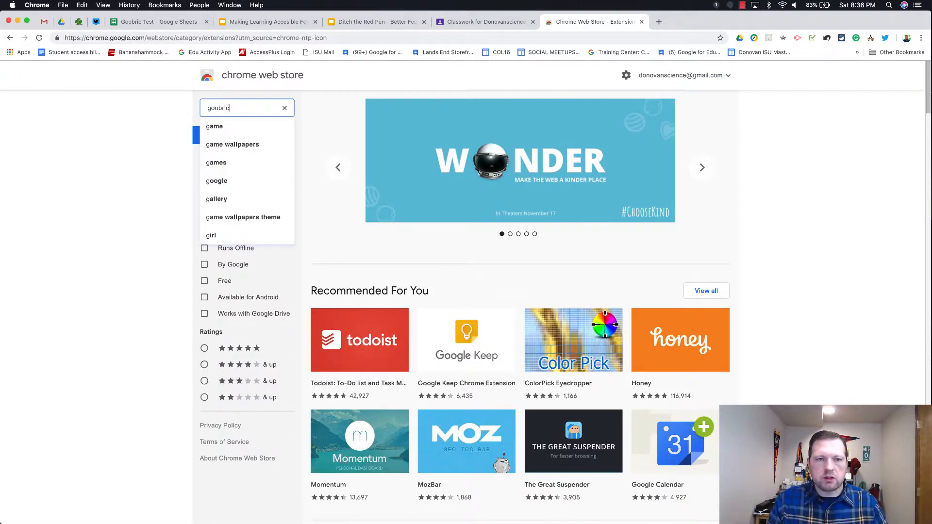
{"action": "key", "text": "Return"}
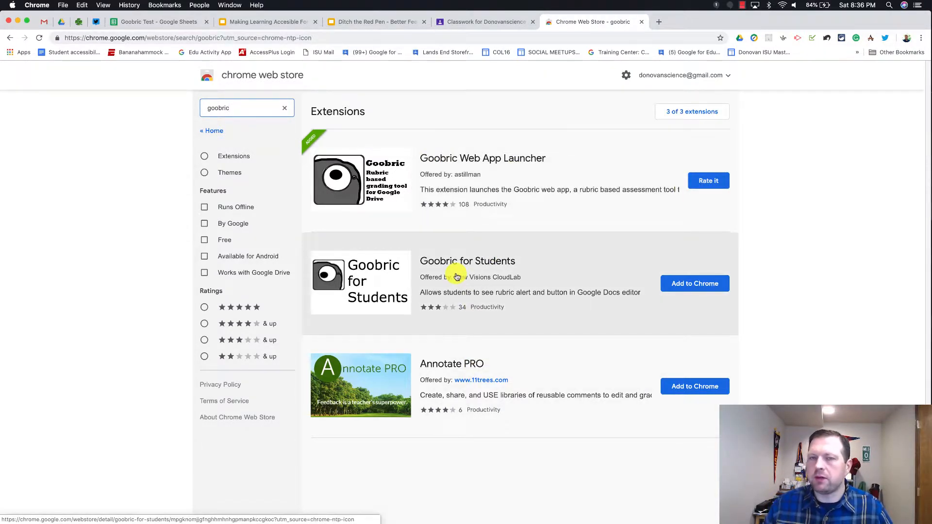
{"action": "left_click", "coordinate": [465, 161]}
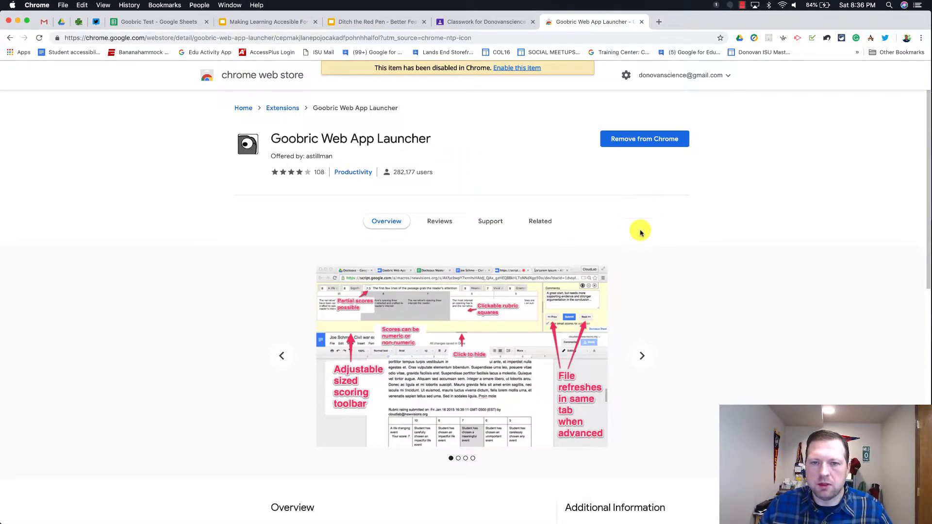
{"action": "left_click", "coordinate": [517, 68]}
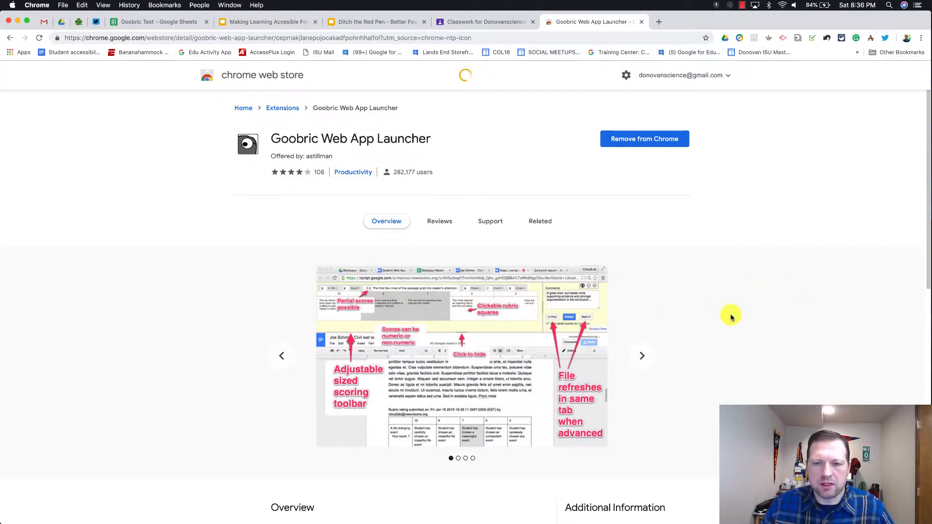
{"action": "scroll", "coordinate": [675, 297], "scroll_direction": "down", "scroll_amount": 4}
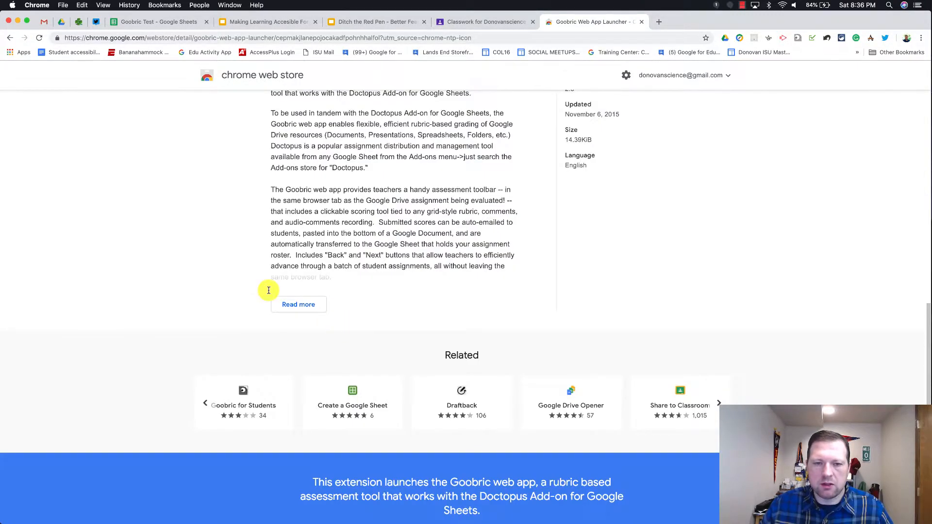
{"action": "scroll", "coordinate": [437, 292], "scroll_direction": "up", "scroll_amount": 15}
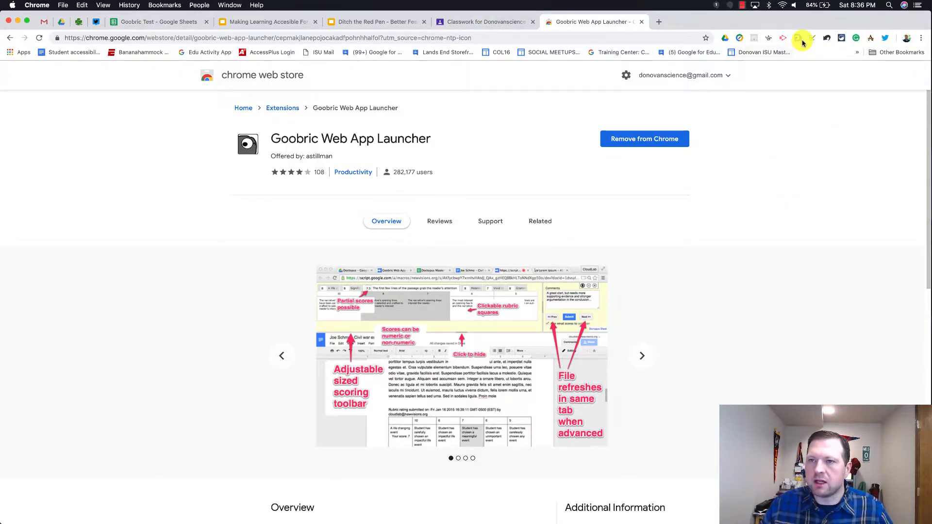
Step: Attach Copy of Example numeric rubric from the Recent list to the Goobric Test assignment
{"action": "left_click", "coordinate": [130, 24]}
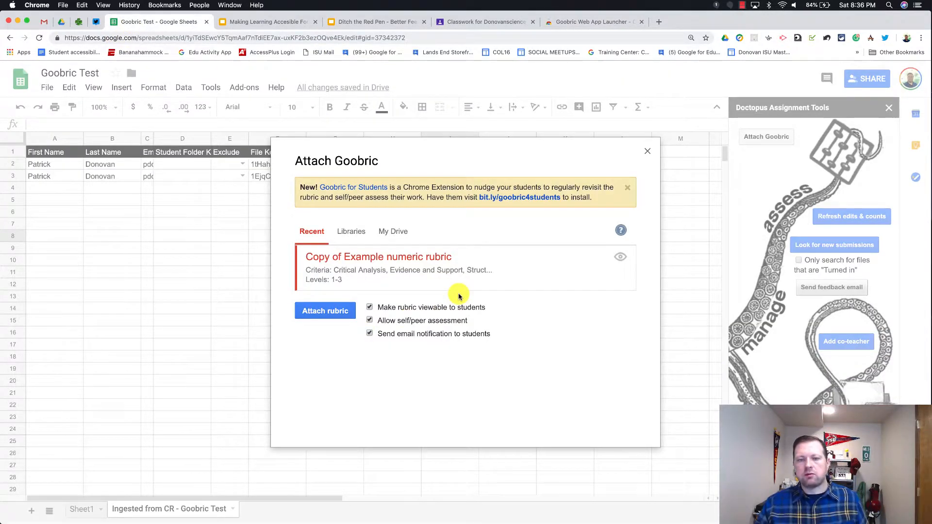
{"action": "left_click", "coordinate": [396, 235]}
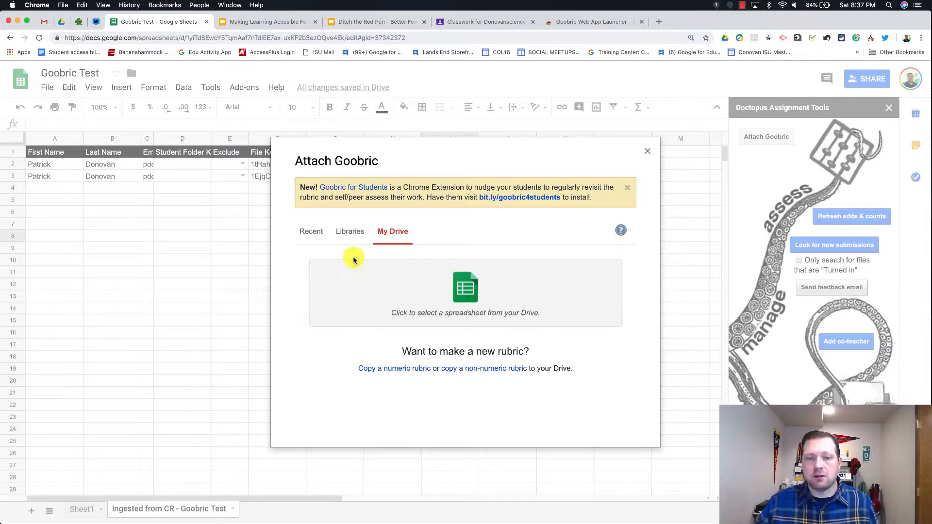
{"action": "left_click", "coordinate": [309, 231]}
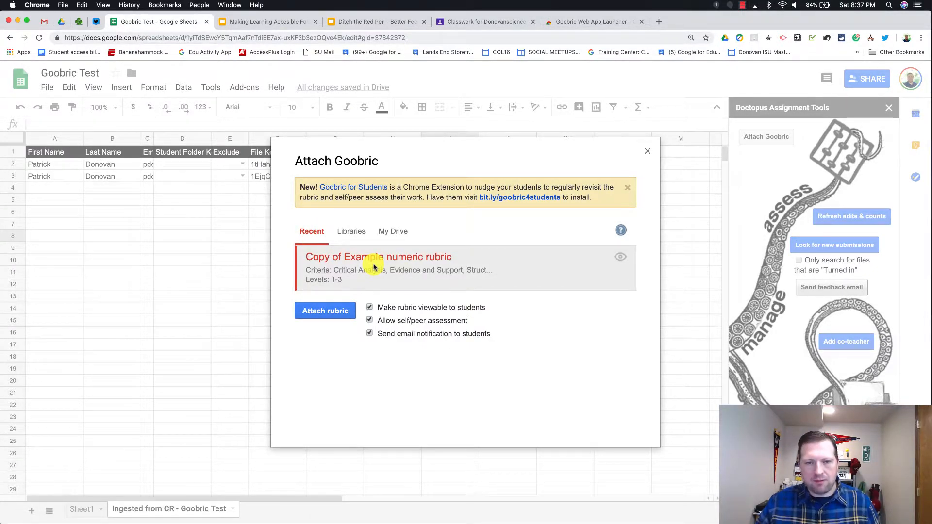
{"action": "left_click", "coordinate": [338, 314]}
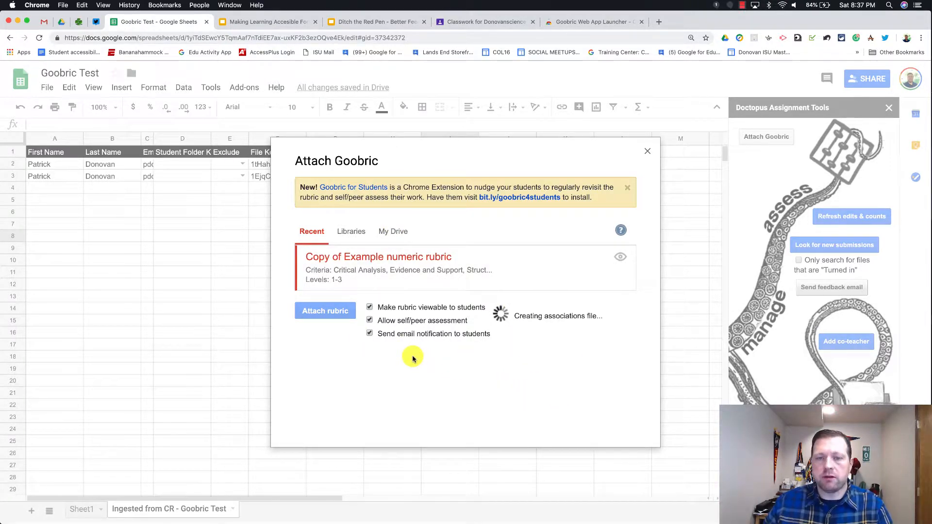
{"action": "left_click", "coordinate": [62, 23]}
Step: Search Drive for 'copy of numeric rubric' and open Copy of Example numeric rubric
{"action": "left_click", "coordinate": [187, 75]}
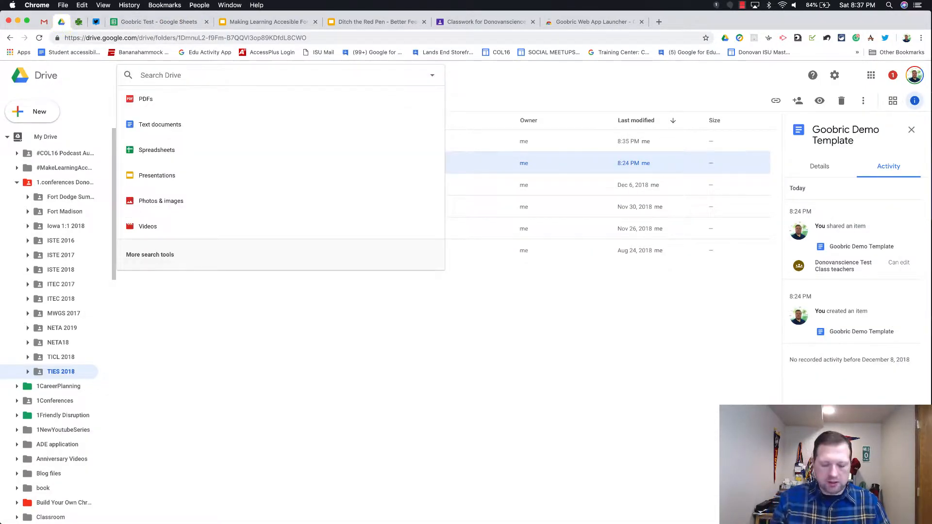
{"action": "type", "text": "copy of numeri"}
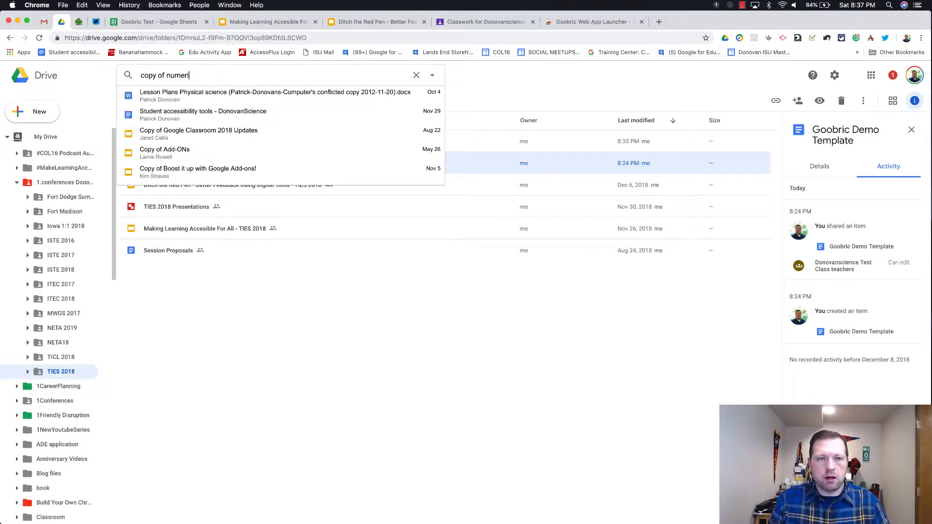
{"action": "type", "text": "c rubric"}
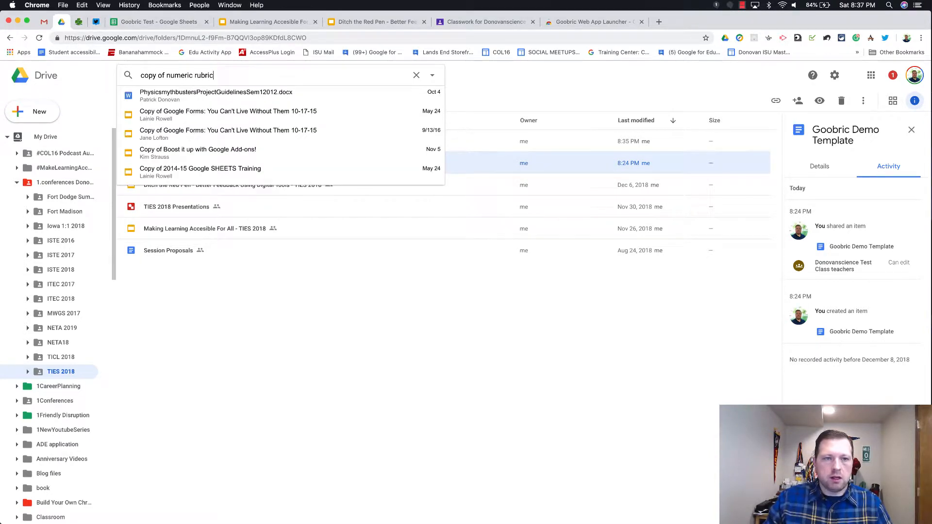
{"action": "key", "text": "Return"}
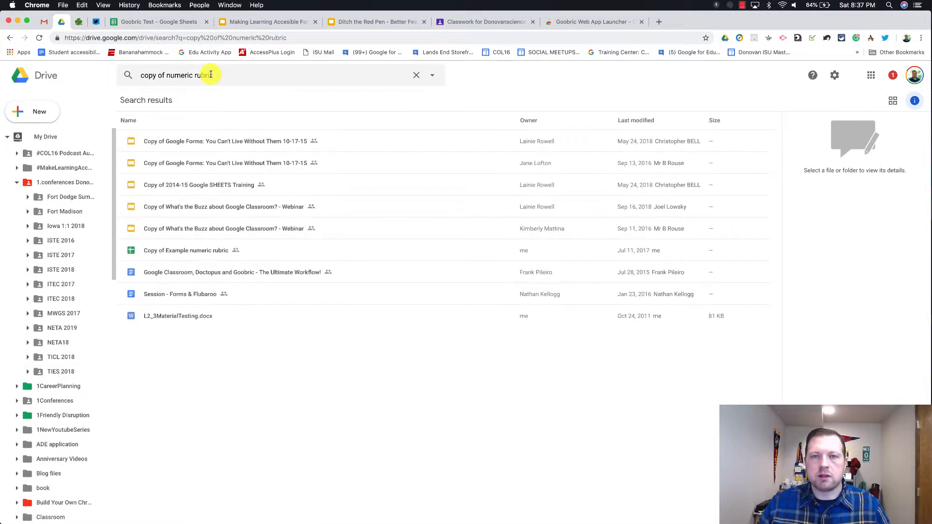
{"action": "left_click", "coordinate": [178, 252]}
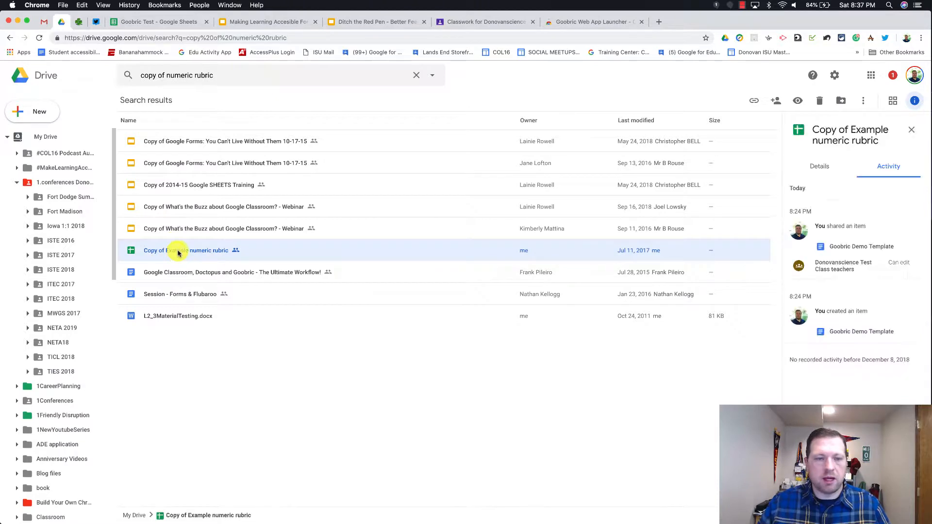
{"action": "double_click", "coordinate": [178, 252]}
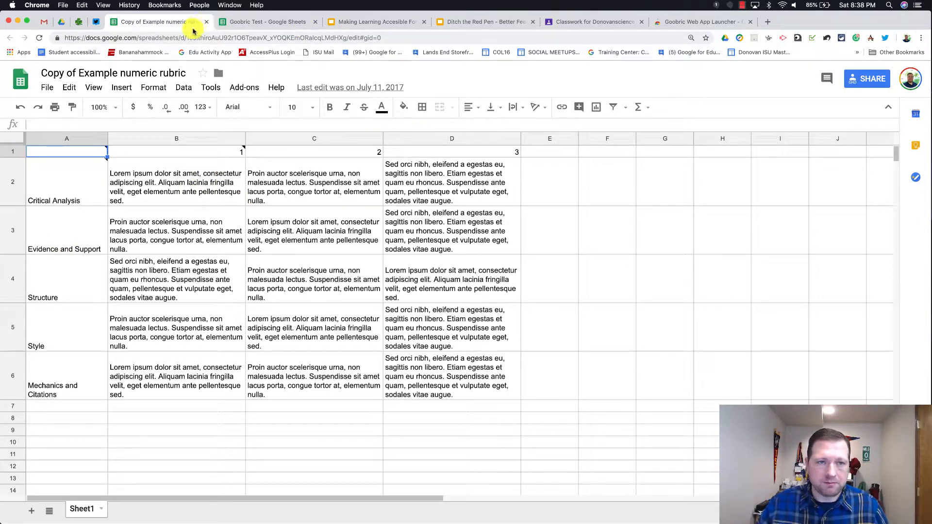
{"action": "left_click", "coordinate": [207, 21]}
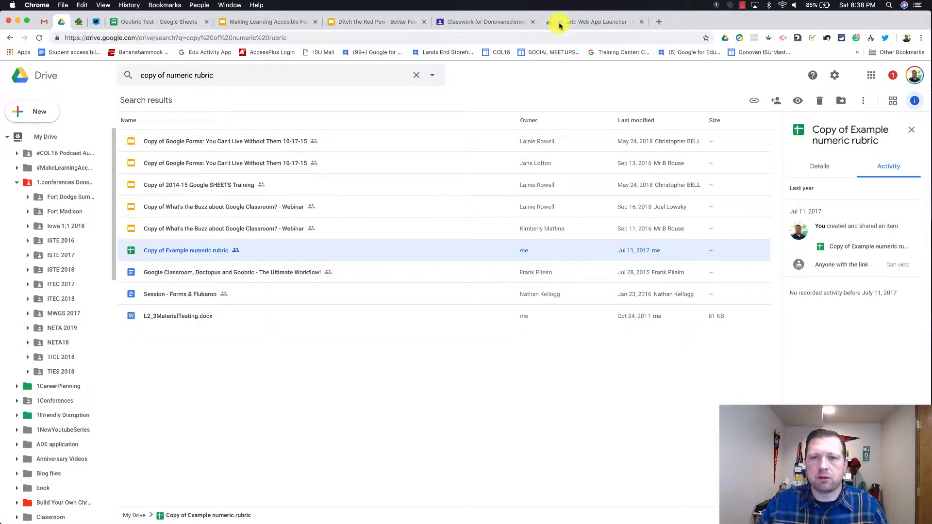
Step: Dismiss the add-on warning, refresh edit counts, and select the Assess document link in G2
{"action": "left_click", "coordinate": [179, 22]}
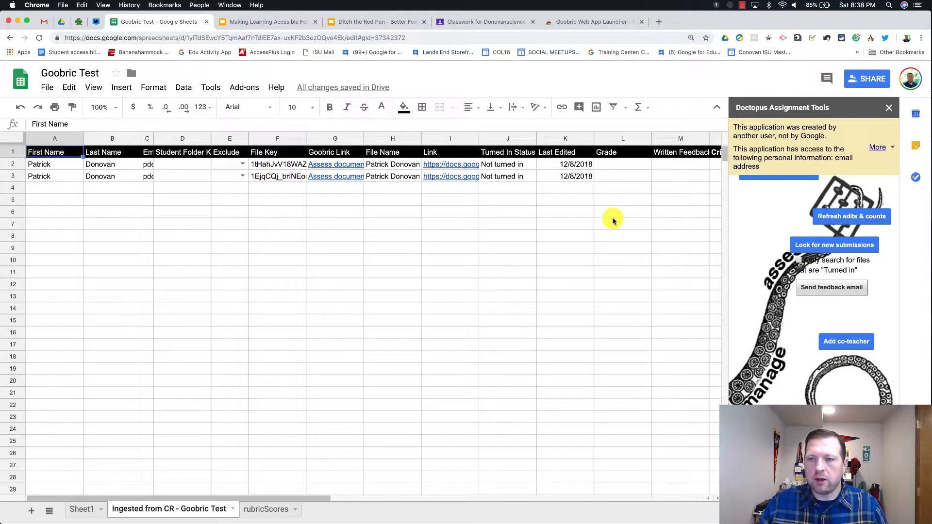
{"action": "left_click", "coordinate": [871, 147]}
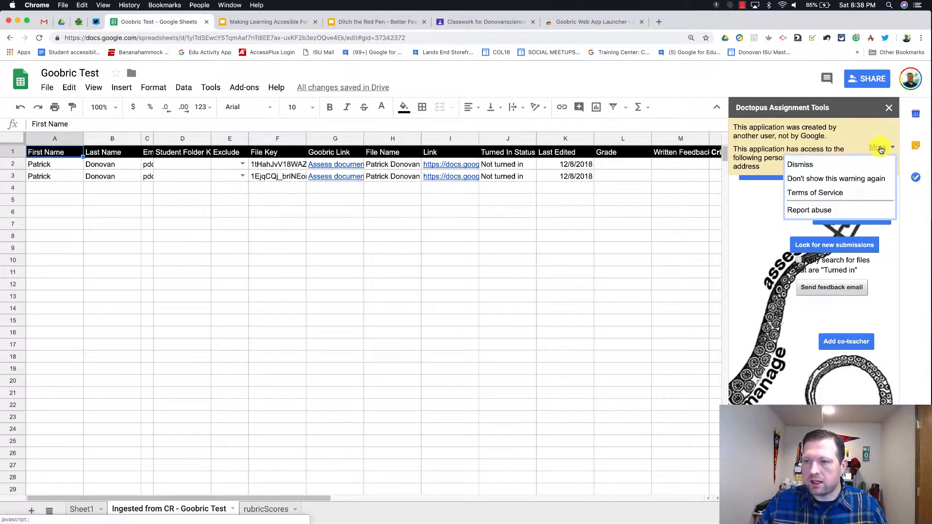
{"action": "left_click", "coordinate": [868, 179]}
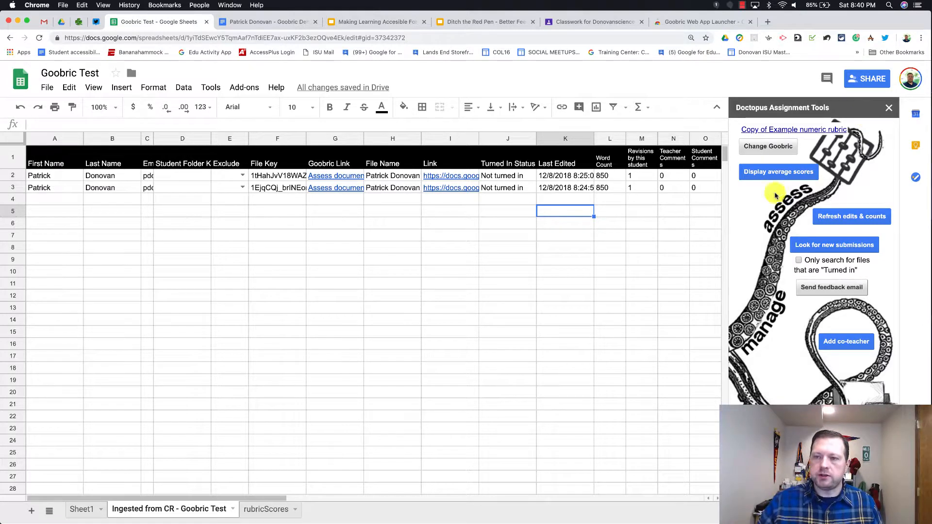
{"action": "left_click", "coordinate": [858, 217]}
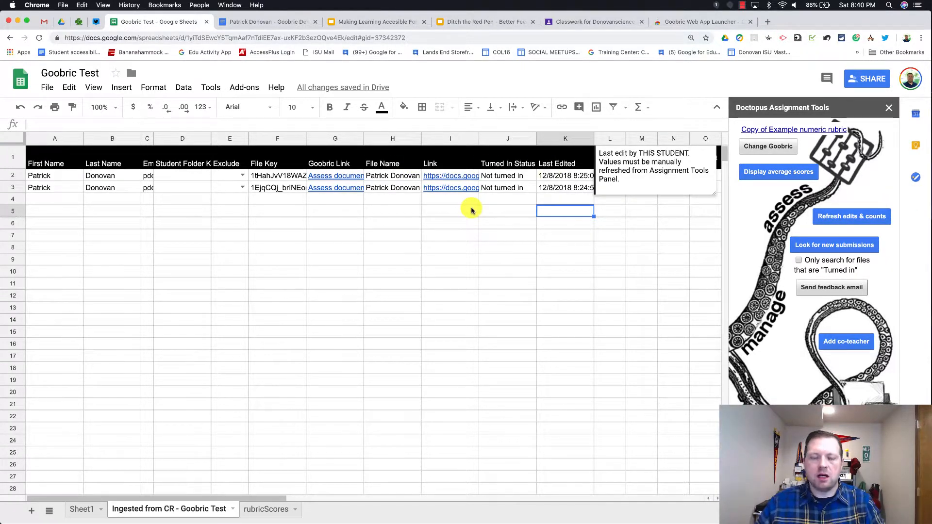
{"action": "left_click", "coordinate": [335, 177]}
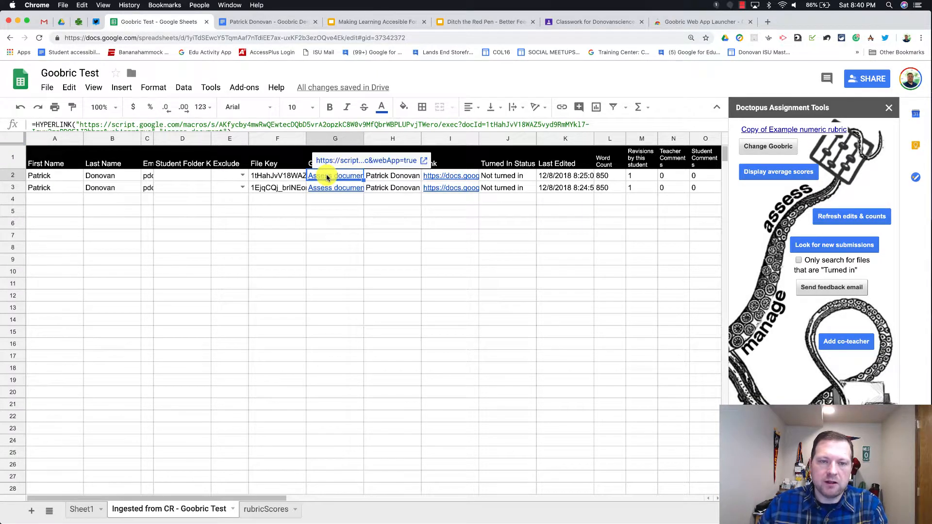
Step: Open the Goobric grading page, allow the microphone, and score Critical Analysis 3
{"action": "left_click", "coordinate": [349, 164]}
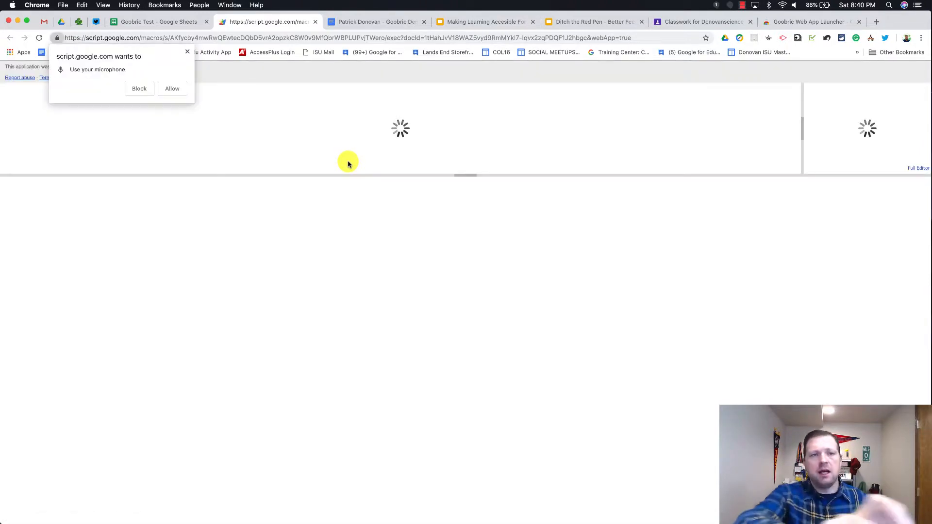
{"action": "left_click", "coordinate": [172, 89]}
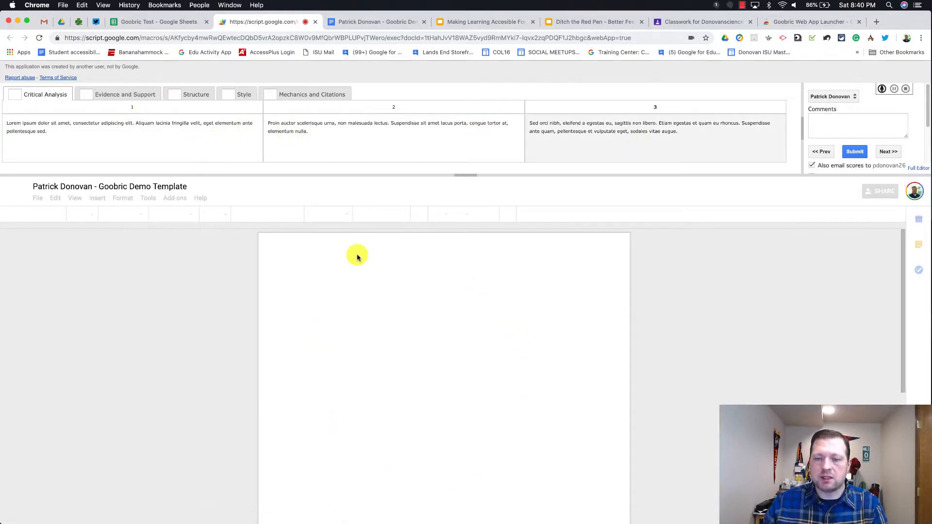
{"action": "left_click", "coordinate": [586, 146]}
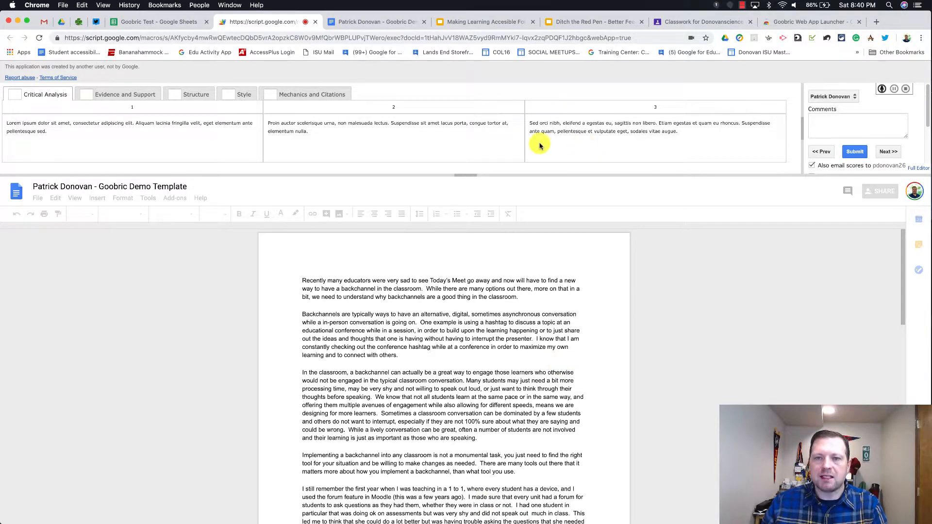
Step: Score Critical Analysis 2 and Evidence and Support 3 in the Goobric rubric
{"action": "left_click", "coordinate": [377, 145]}
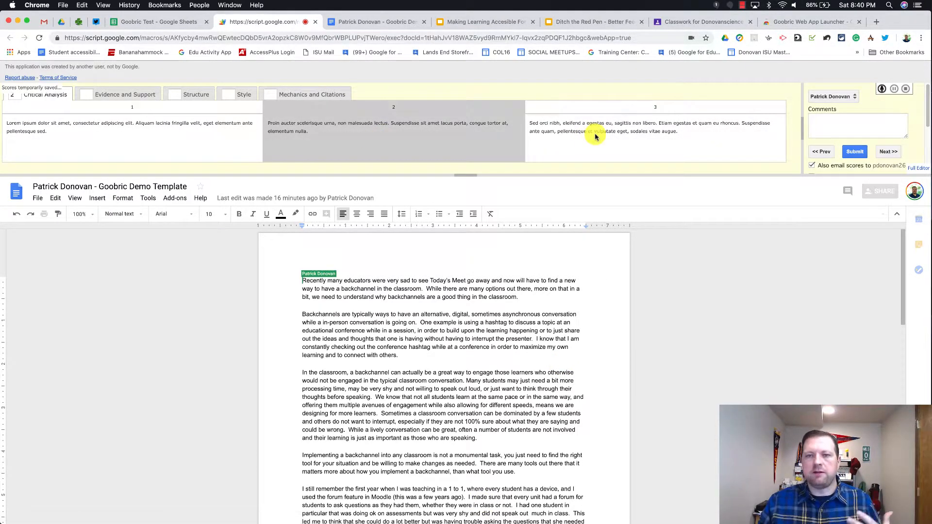
{"action": "left_click", "coordinate": [595, 134]}
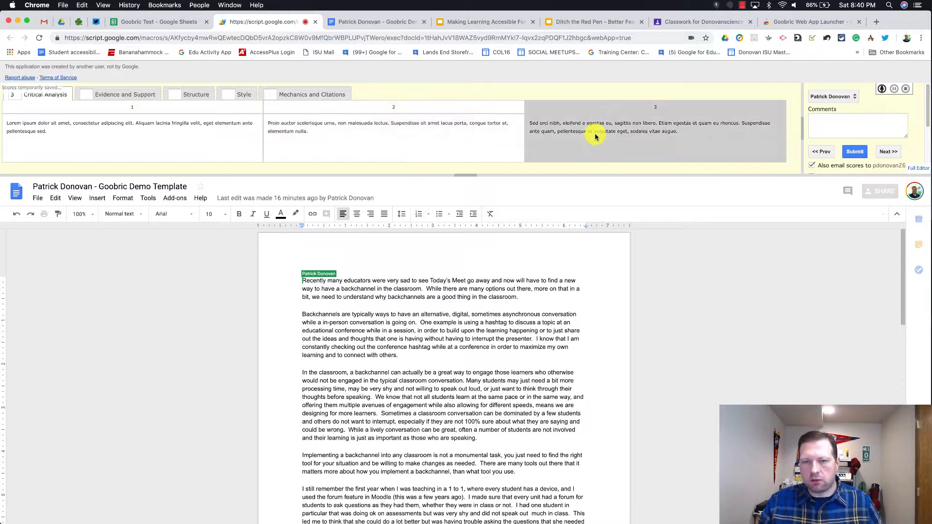
{"action": "left_click", "coordinate": [494, 137]}
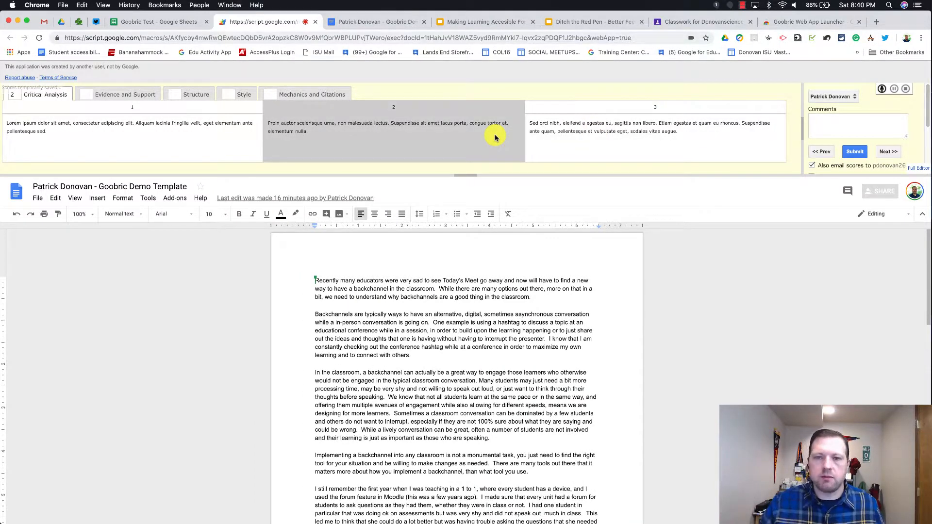
{"action": "left_click", "coordinate": [129, 94]}
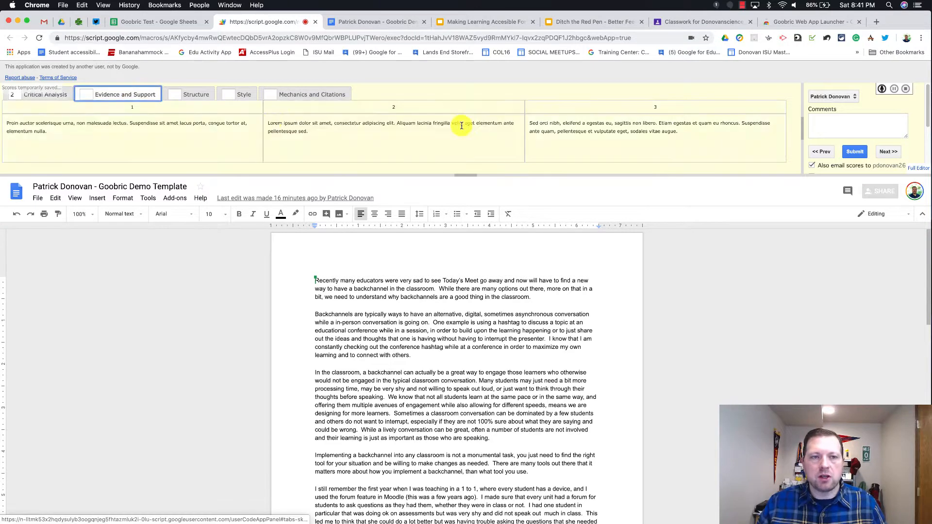
{"action": "left_click", "coordinate": [567, 132]}
Step: Score Structure 2, Style 3 and Mechanics and Citations 2, then focus the Comments box and essay
{"action": "left_click", "coordinate": [192, 94]}
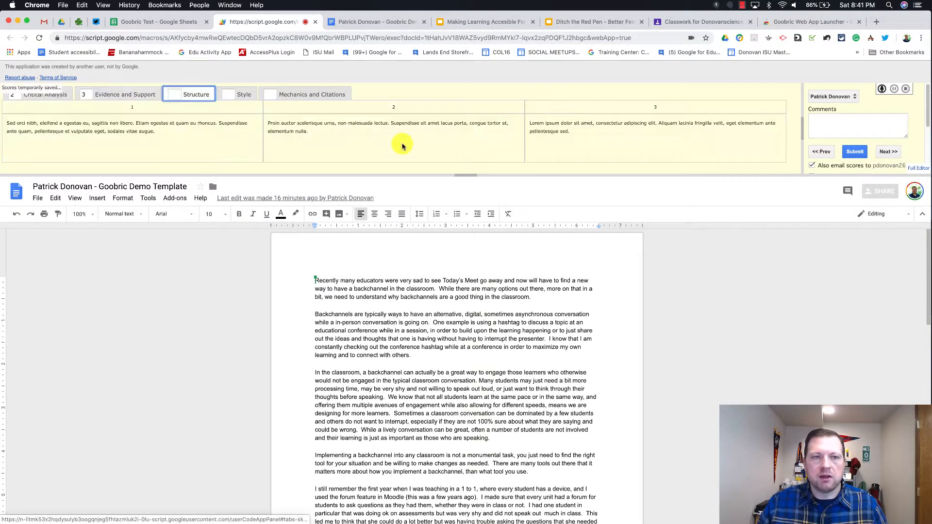
{"action": "left_click", "coordinate": [403, 146]}
{"action": "left_click", "coordinate": [243, 94]}
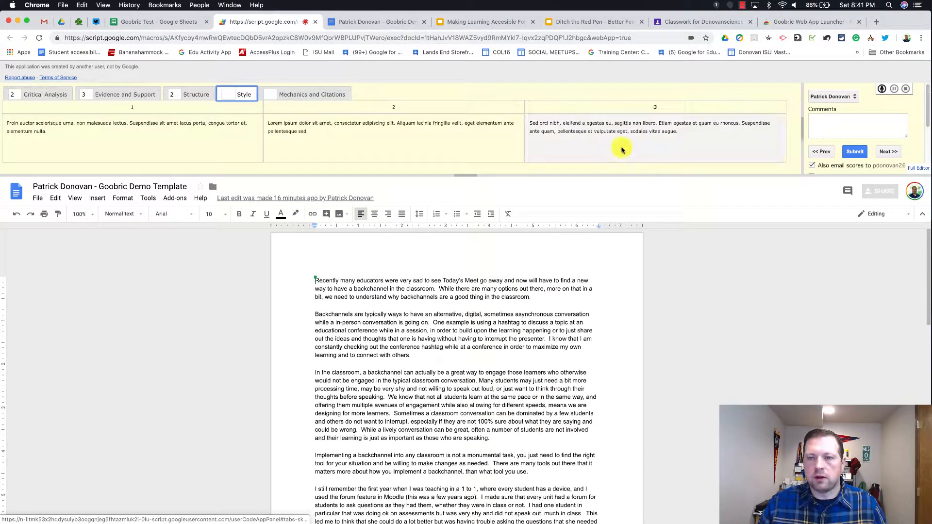
{"action": "left_click", "coordinate": [622, 150]}
{"action": "left_click", "coordinate": [303, 94]}
{"action": "left_click", "coordinate": [391, 148]}
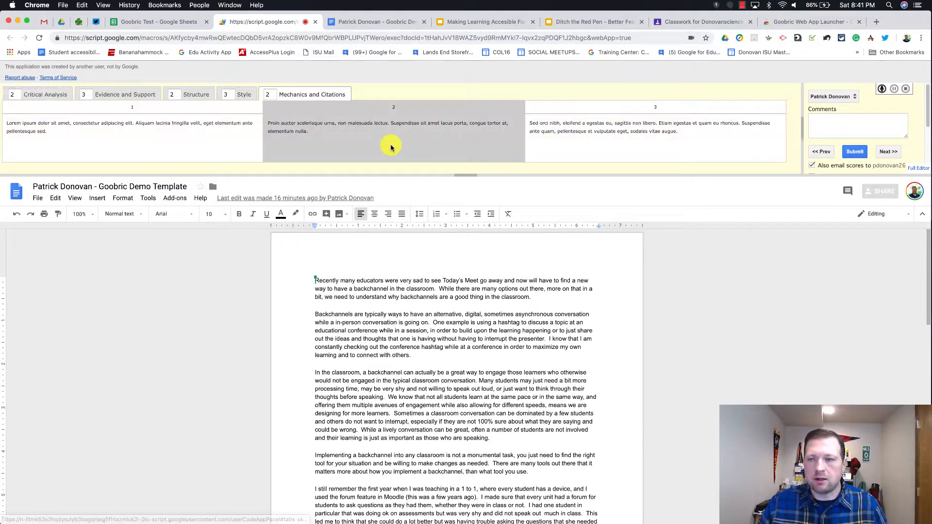
{"action": "left_click", "coordinate": [843, 122]}
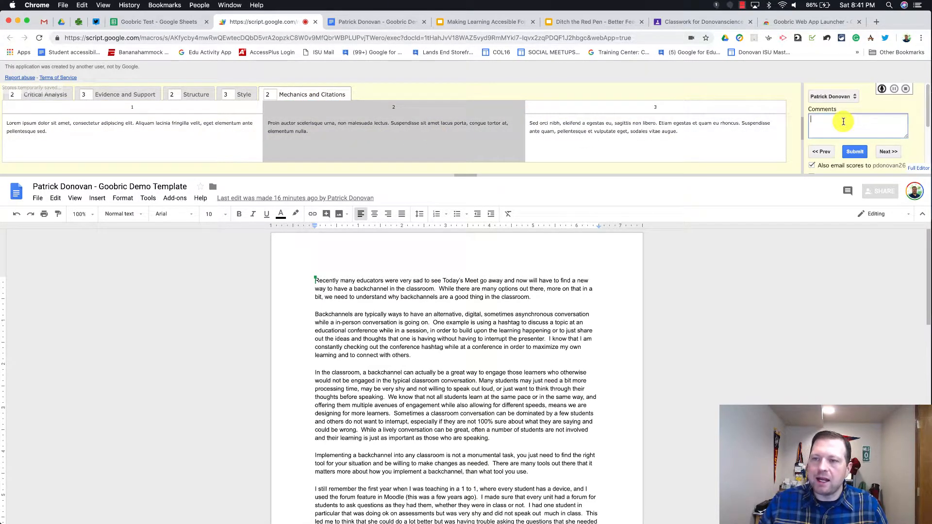
{"action": "left_click", "coordinate": [547, 389]}
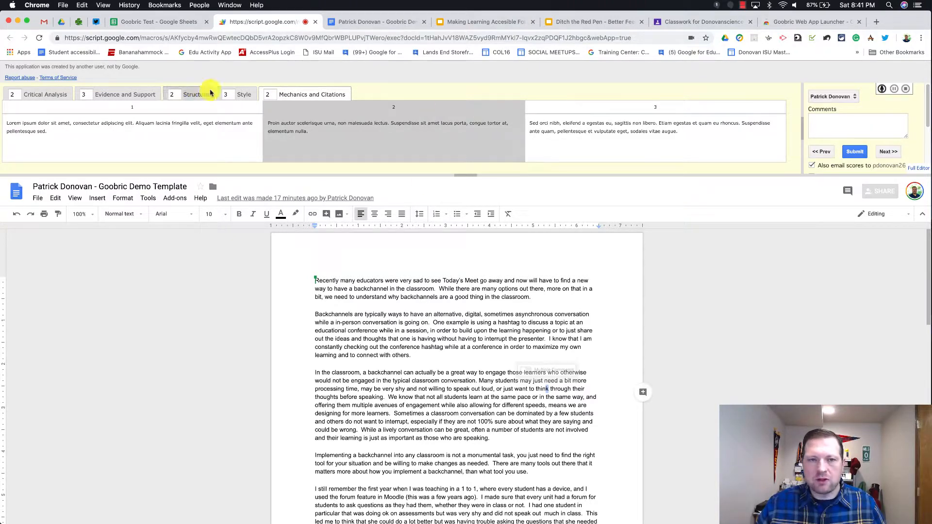
Step: Enable 'Auto-advance on submit' and submit the rubric scores for this document
{"action": "scroll", "coordinate": [915, 130], "scroll_direction": "down", "scroll_amount": 2}
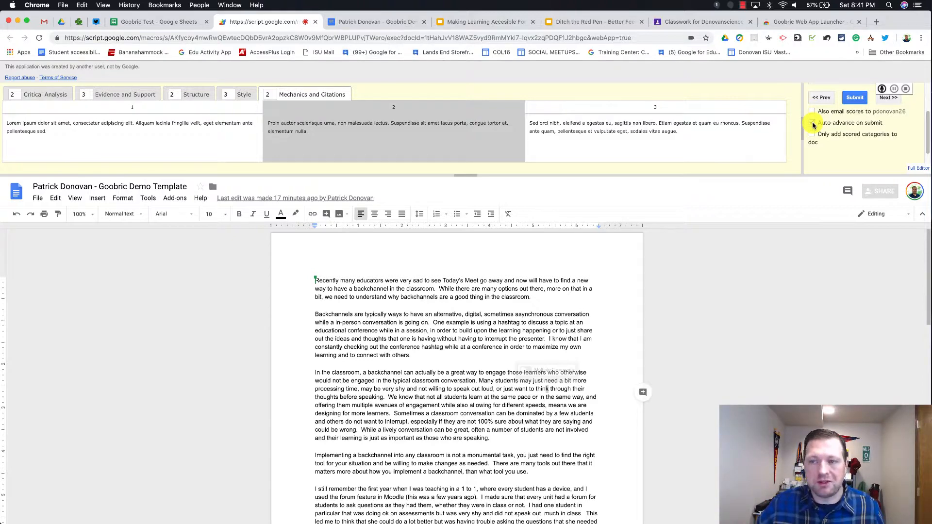
{"action": "left_click", "coordinate": [813, 124]}
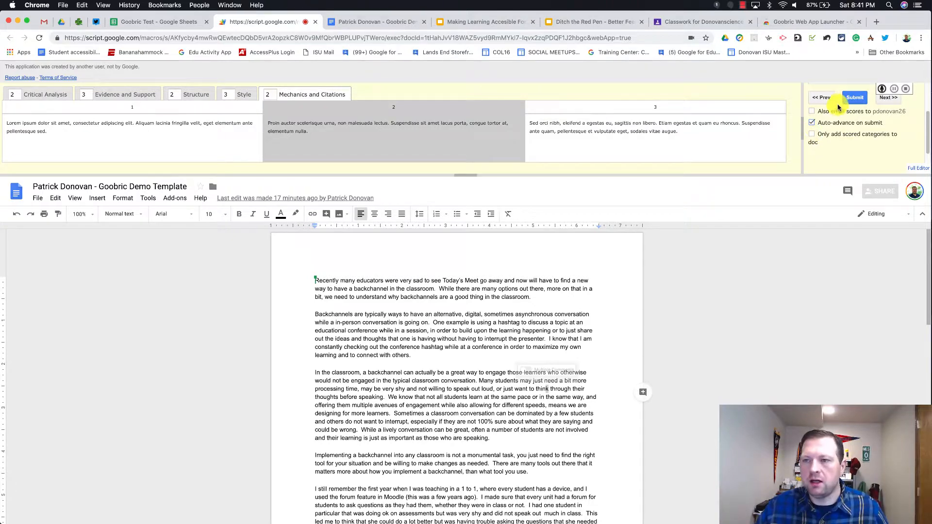
{"action": "scroll", "coordinate": [850, 134], "scroll_direction": "up", "scroll_amount": 2}
{"action": "left_click", "coordinate": [855, 151]}
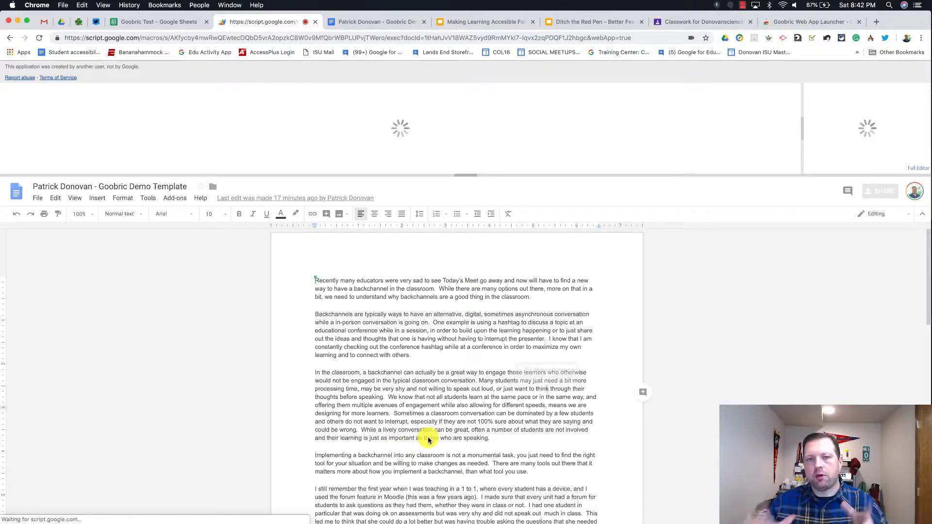
Step: Check the scores 2, 3, 2, 3, 2 in the rubricScores sheet and open the document linked in B2
{"action": "left_click", "coordinate": [121, 23]}
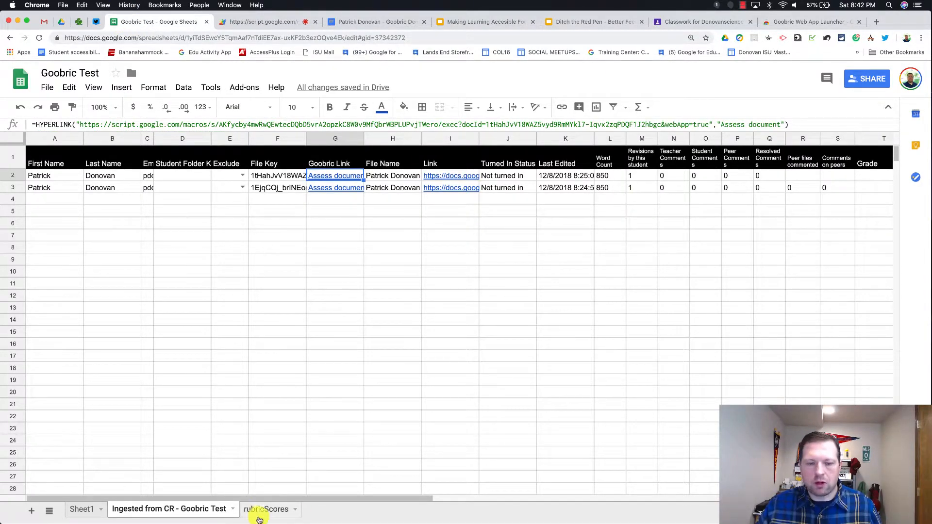
{"action": "left_click", "coordinate": [253, 514]}
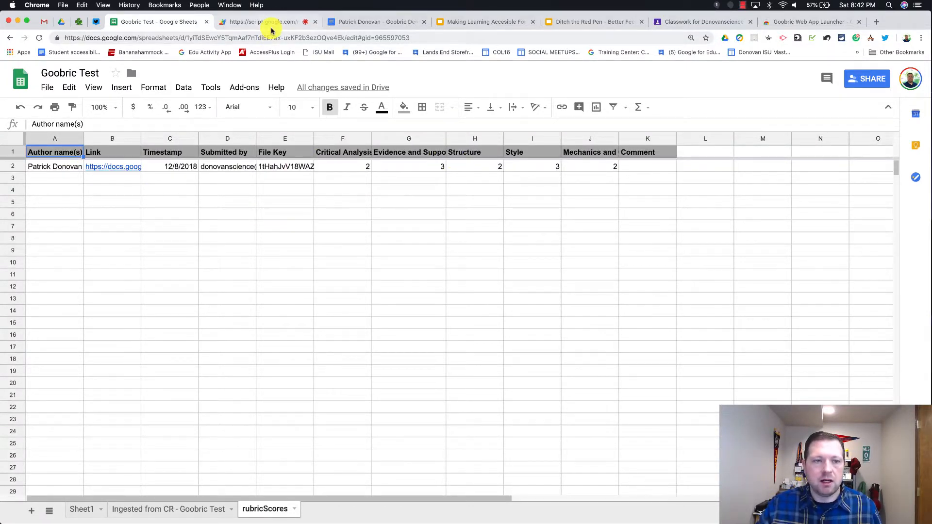
{"action": "left_click", "coordinate": [117, 166]}
{"action": "left_click", "coordinate": [136, 183]}
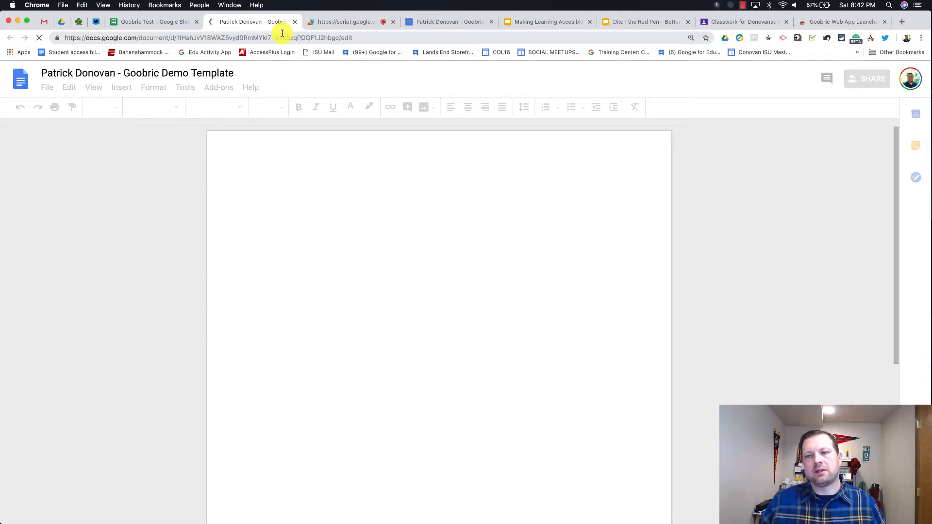
Step: Scroll to the end of the student document to view the appended rubric table and Comments line
{"action": "scroll", "coordinate": [483, 298], "scroll_direction": "down", "scroll_amount": 10}
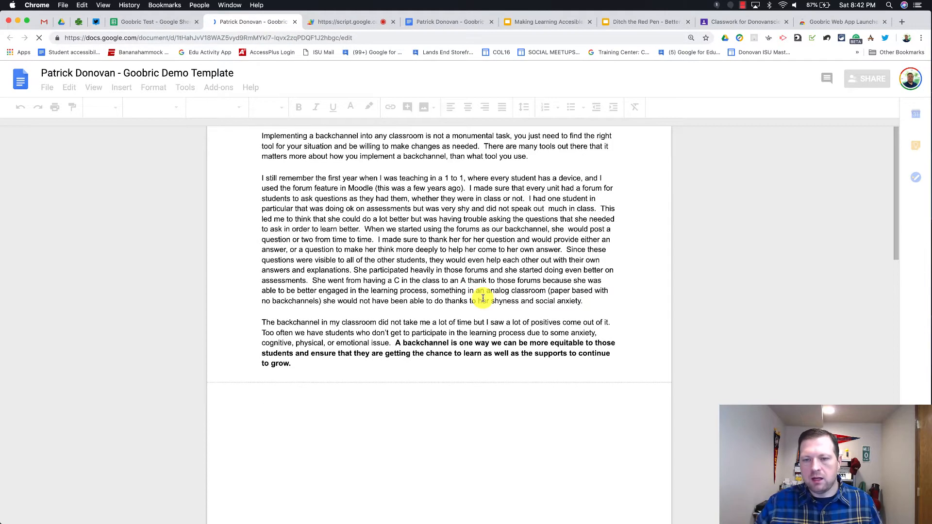
{"action": "scroll", "coordinate": [483, 299], "scroll_direction": "down", "scroll_amount": 10}
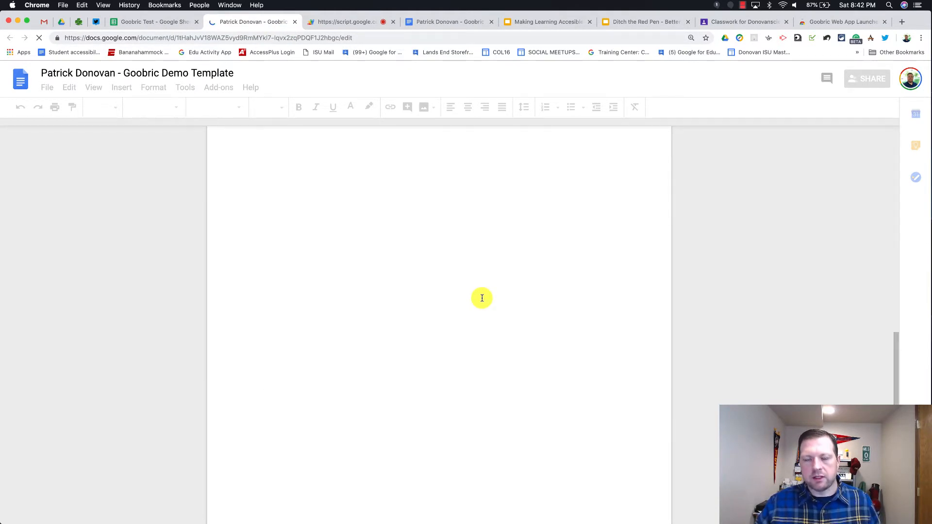
{"action": "scroll", "coordinate": [482, 298], "scroll_direction": "down", "scroll_amount": 3}
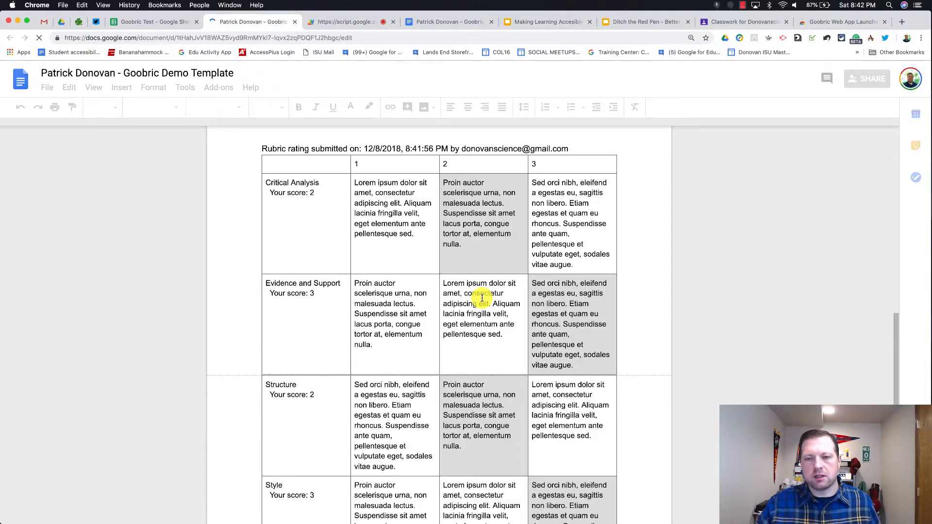
{"action": "scroll", "coordinate": [482, 298], "scroll_direction": "down", "scroll_amount": 2}
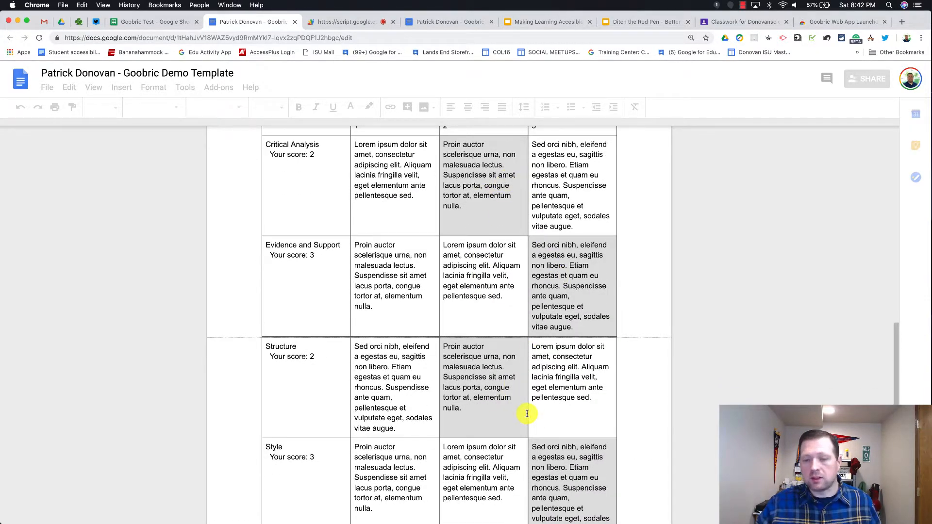
{"action": "scroll", "coordinate": [527, 412], "scroll_direction": "down", "scroll_amount": 4}
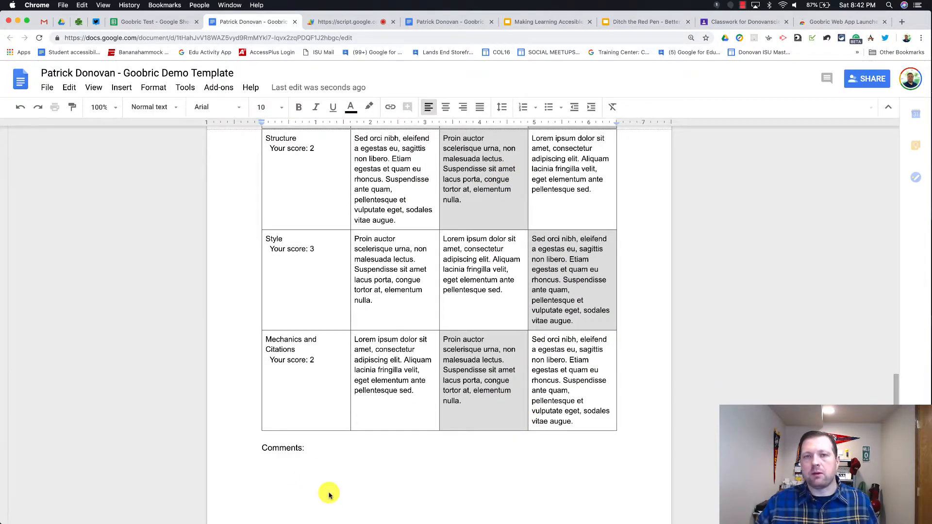